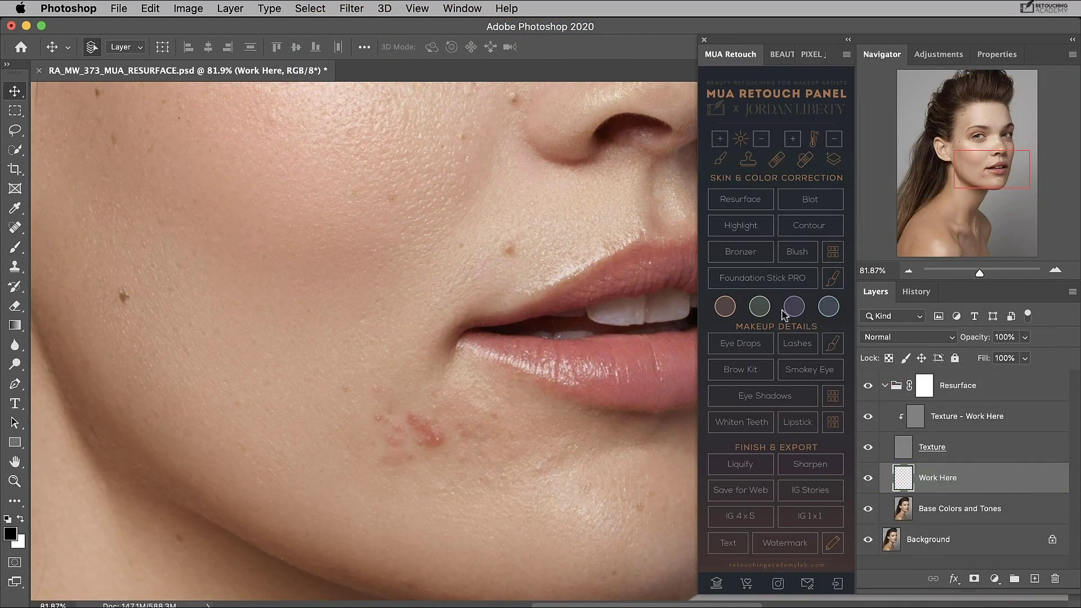
Heal the red blemishes below the corner of the mouth on the Work Here layer with the Healing Brush.
click(777, 160)
drag(360, 422, 406, 414)
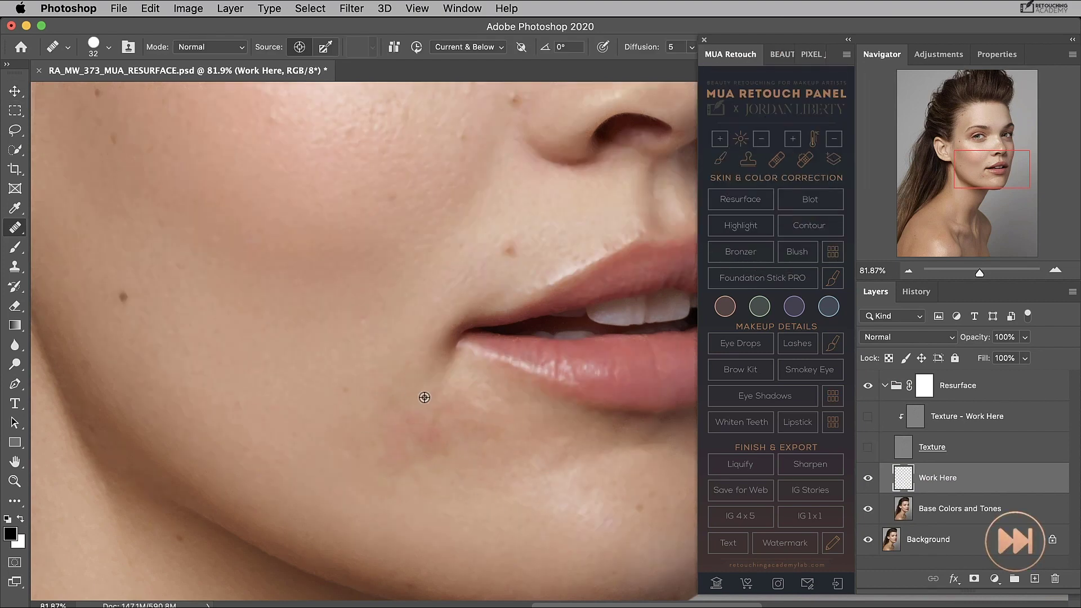
click(426, 431)
Add a new layer above Work Here, heal the remaining redness below the mouth on it, and reduce its opacity.
click(1034, 578)
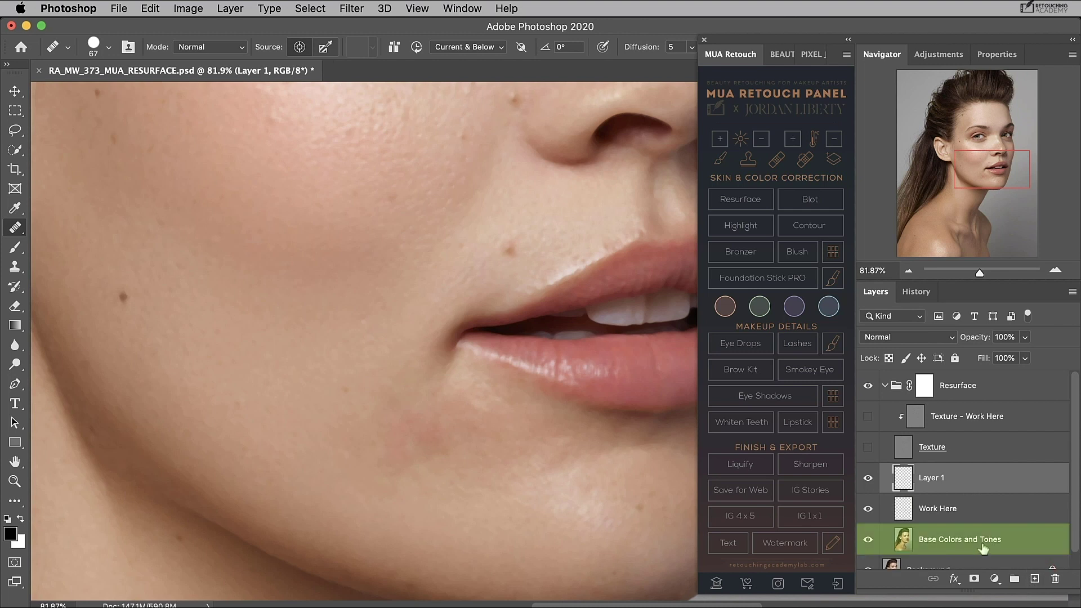
key(bracketleft)
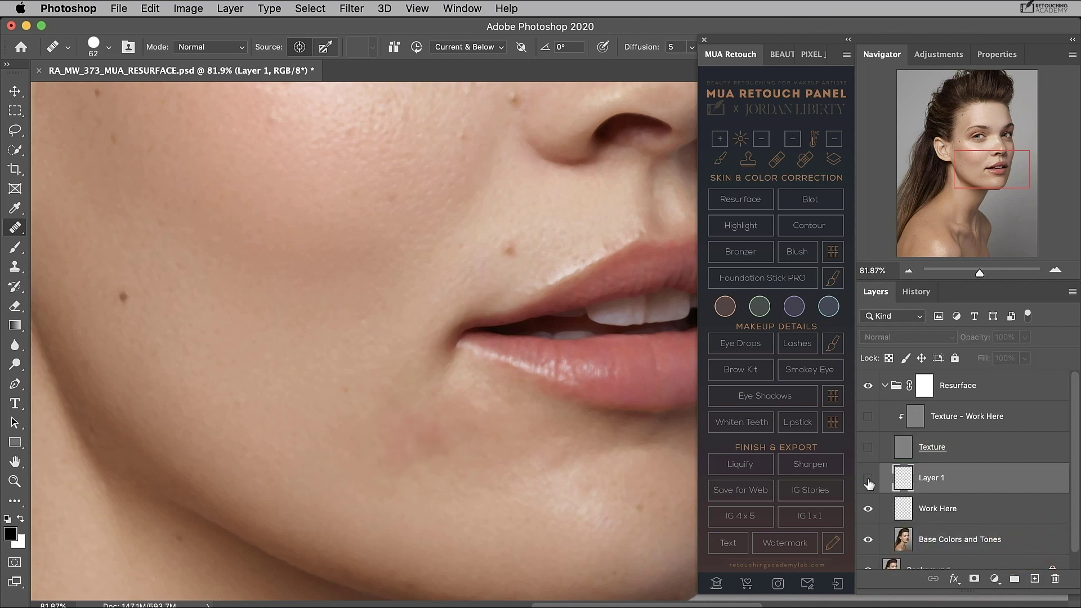
drag(1024, 337, 985, 356)
Add a second new layer, heal the leftover redness with a 50 px brush, and set the layer's opacity to 60%.
click(1034, 578)
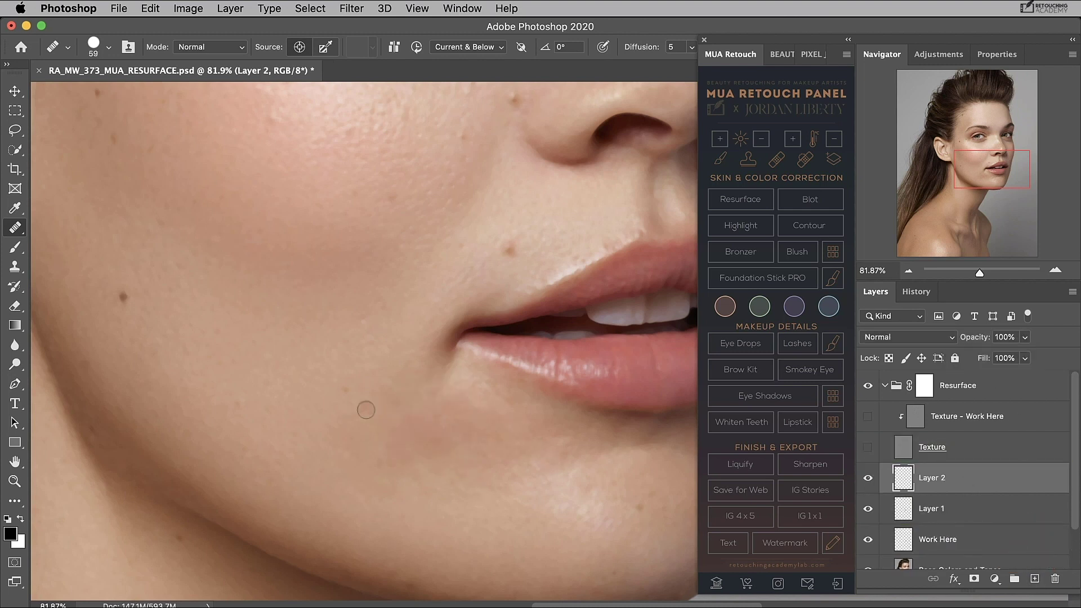
key(bracketleft)
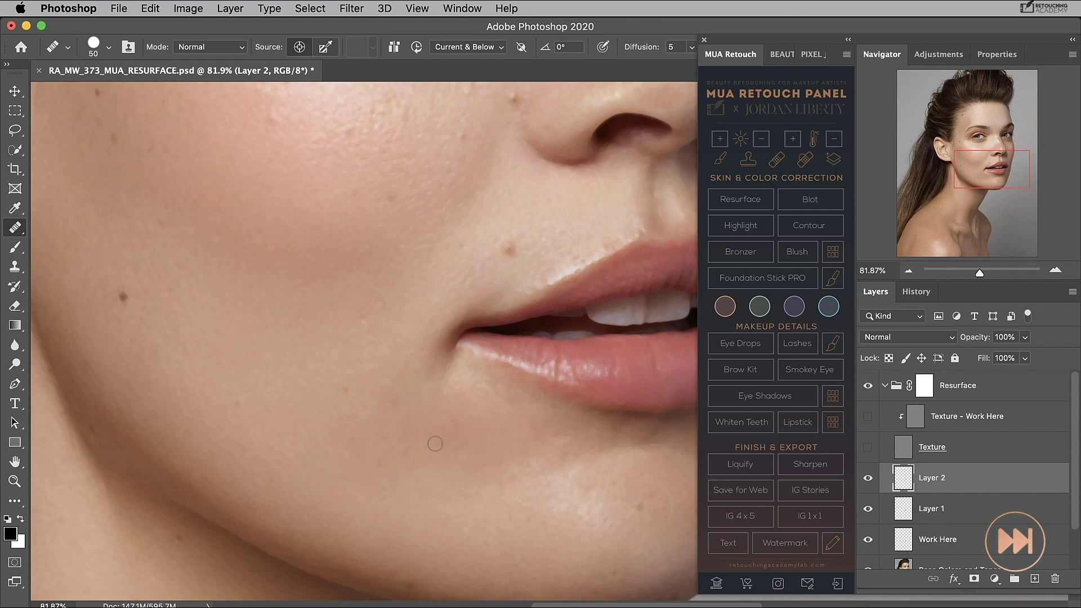
mouse_move(867, 478)
mouse_down()
mouse_move(872, 541)
mouse_move(868, 478)
mouse_up()
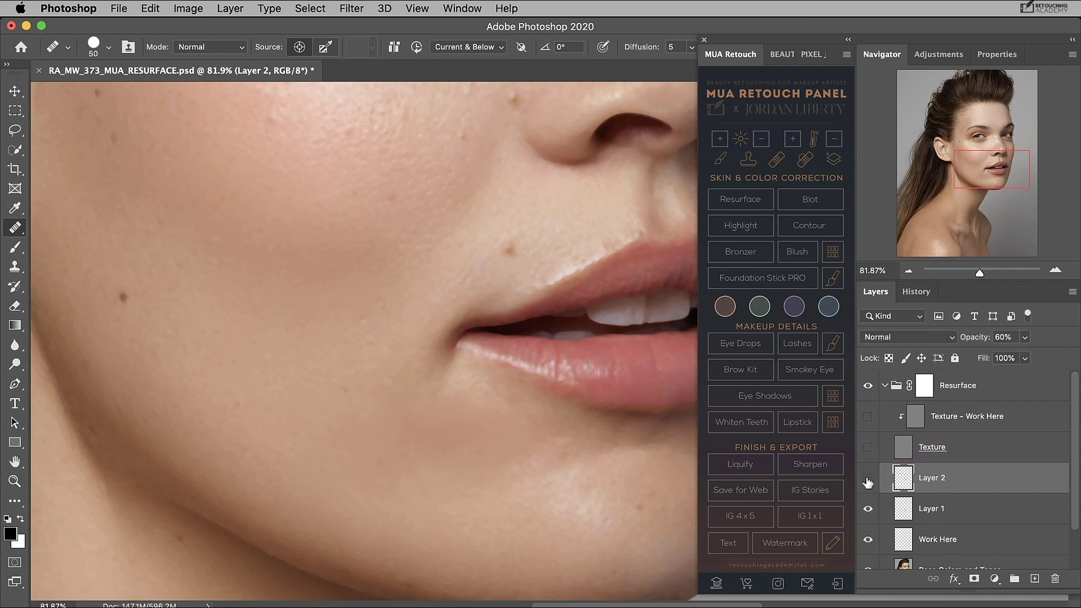
Compare the skin with and without the healing layers, and show the hidden texture layers again.
alt+click(867, 478)
scroll(867, 478, down, 1)
alt+click(867, 394)
click(867, 369)
scroll(867, 428, up, 1)
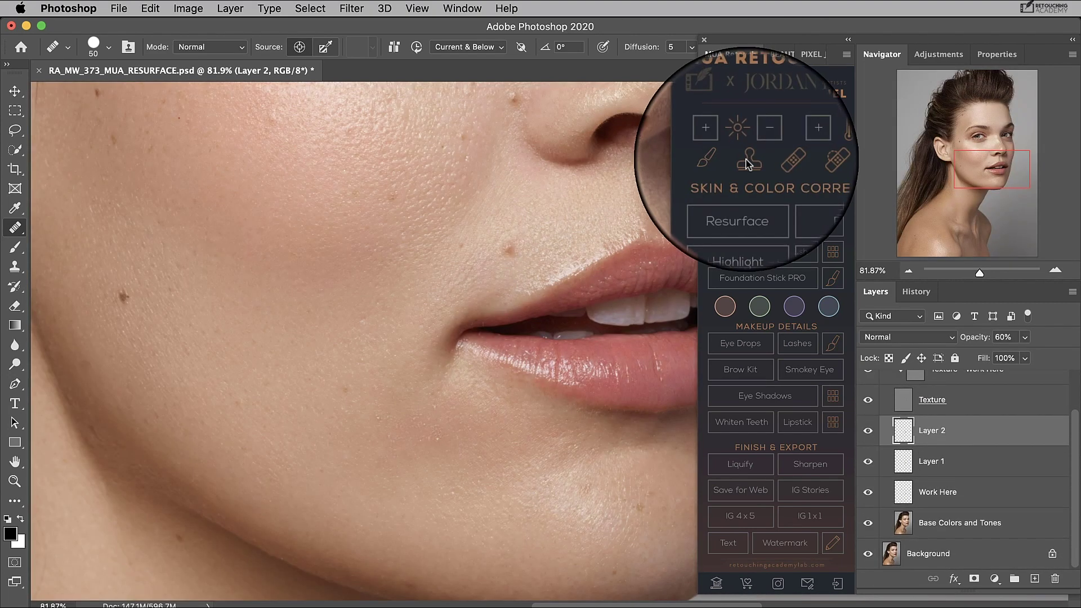
Clone clean skin texture over the blemished area below the mouth on the Texture - Work Here layer.
scroll(961, 443, up, 2)
click(747, 159)
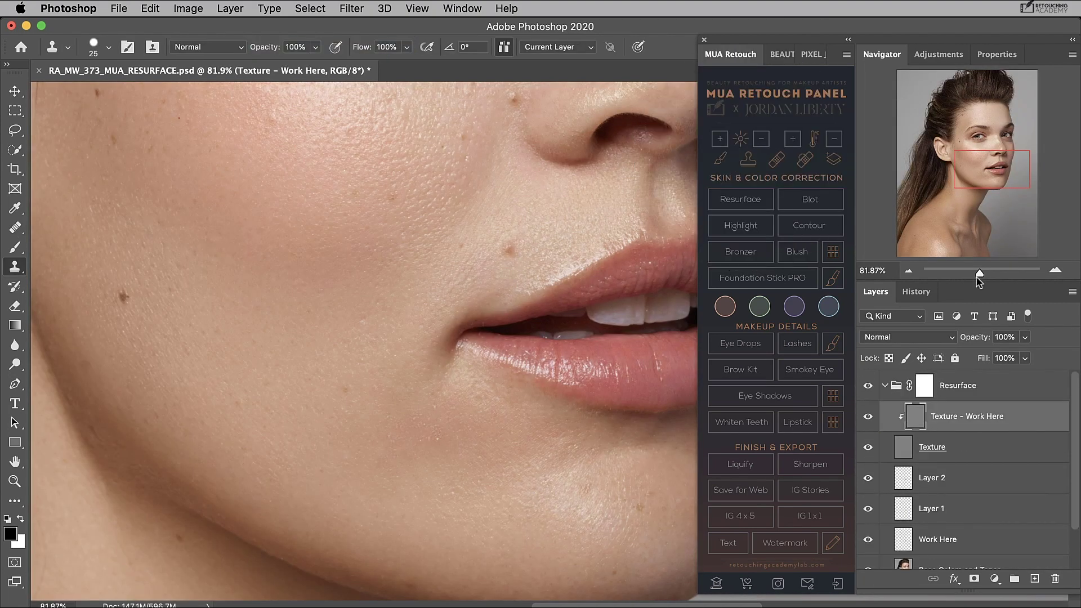
scroll(479, 515, up, 3)
click(466, 280)
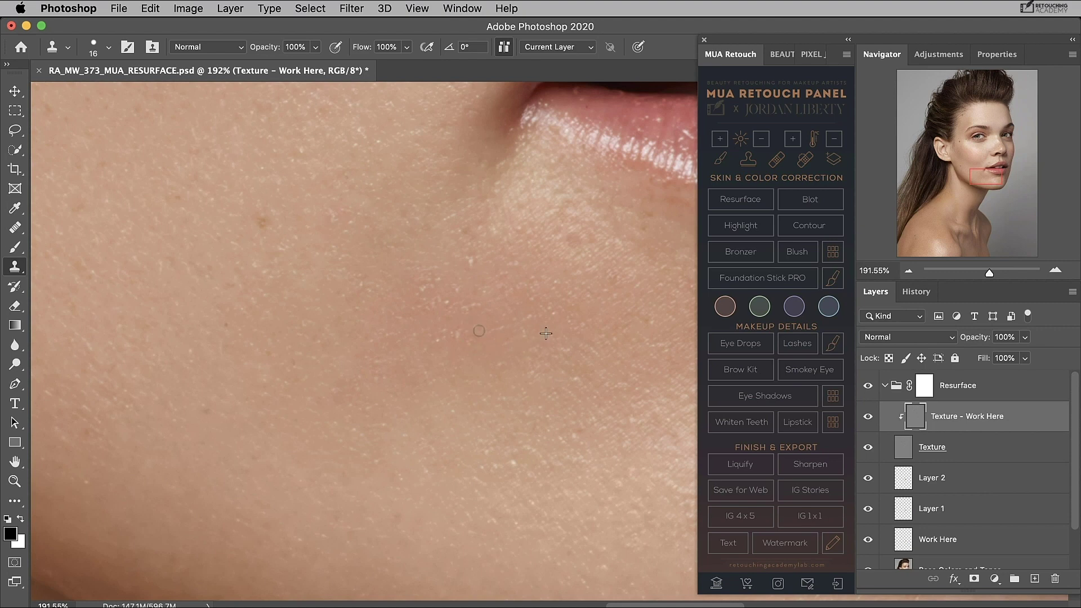
alt+click(294, 312)
Fit the portrait in view and compare the retouch with and without the Resurface group.
key(super+0)
click(867, 386)
click(867, 386)
click(867, 386)
click(867, 386)
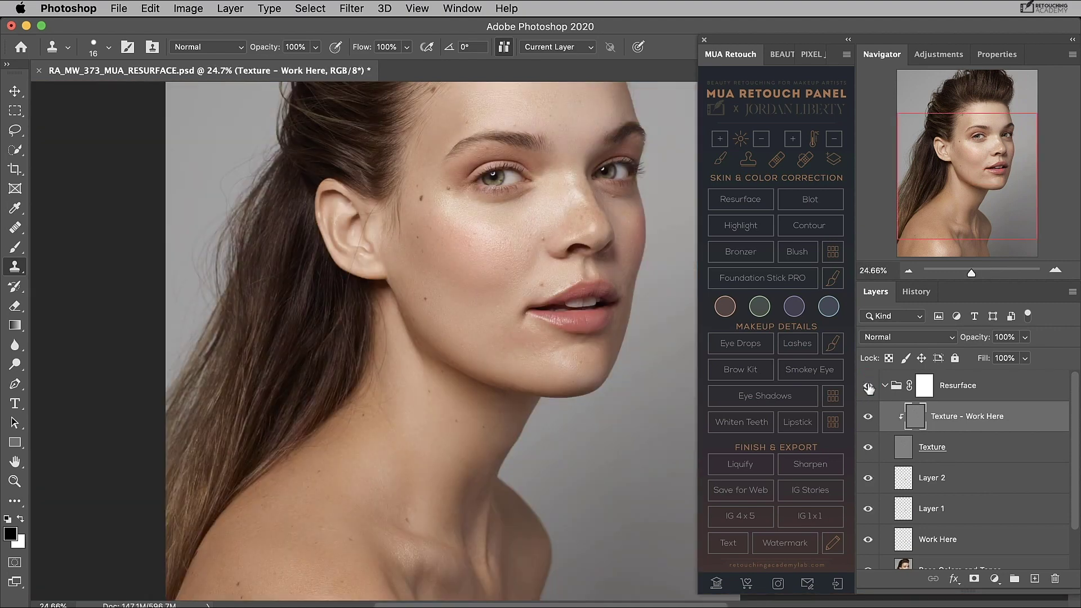
click(867, 385)
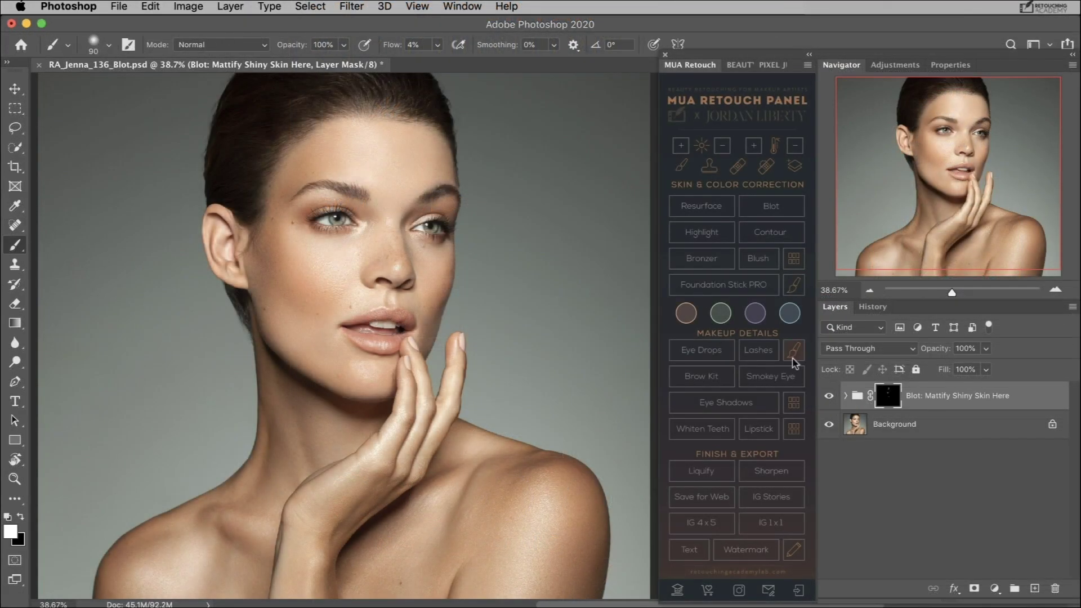
Compare the face with and without the Blot: Mattify Shiny Skin Here group.
click(828, 398)
click(828, 399)
click(828, 398)
click(828, 400)
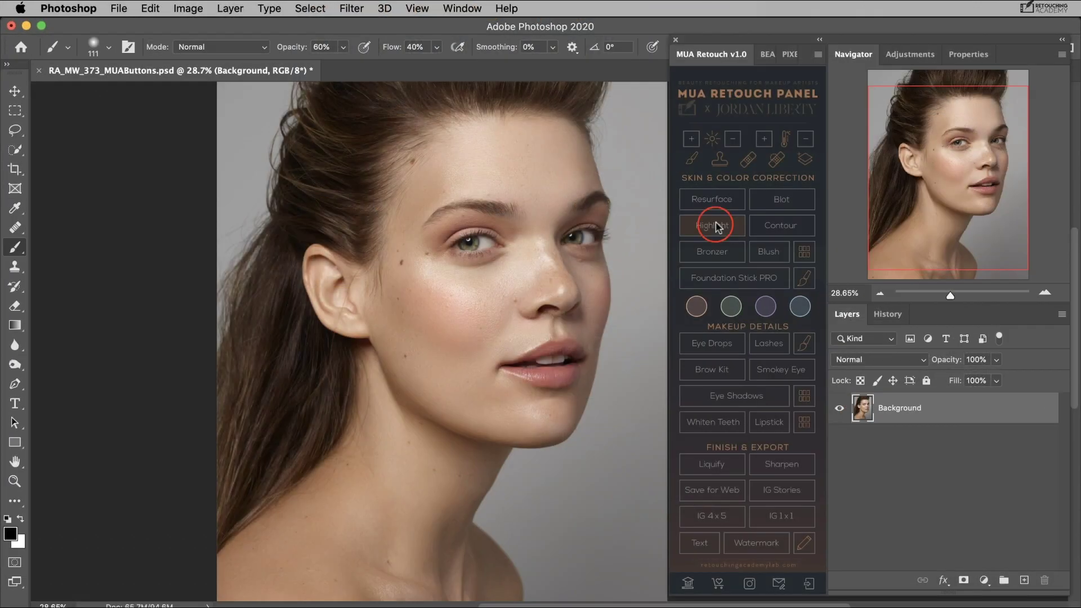
Add the Highlight effect to the portrait and compare the skin with and without it.
click(711, 218)
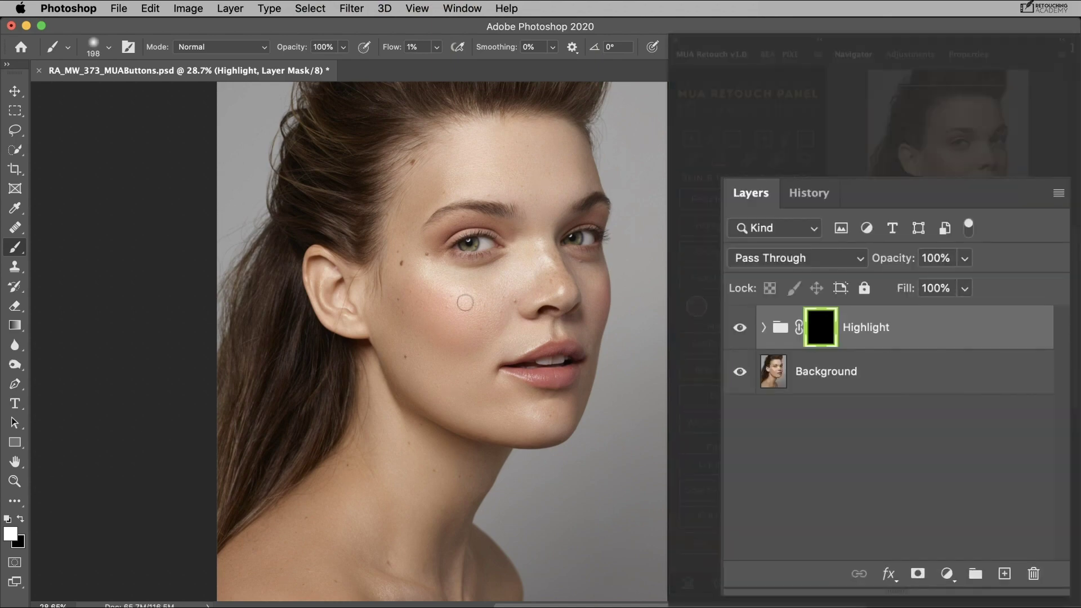
click(741, 332)
click(741, 332)
click(741, 332)
click(741, 332)
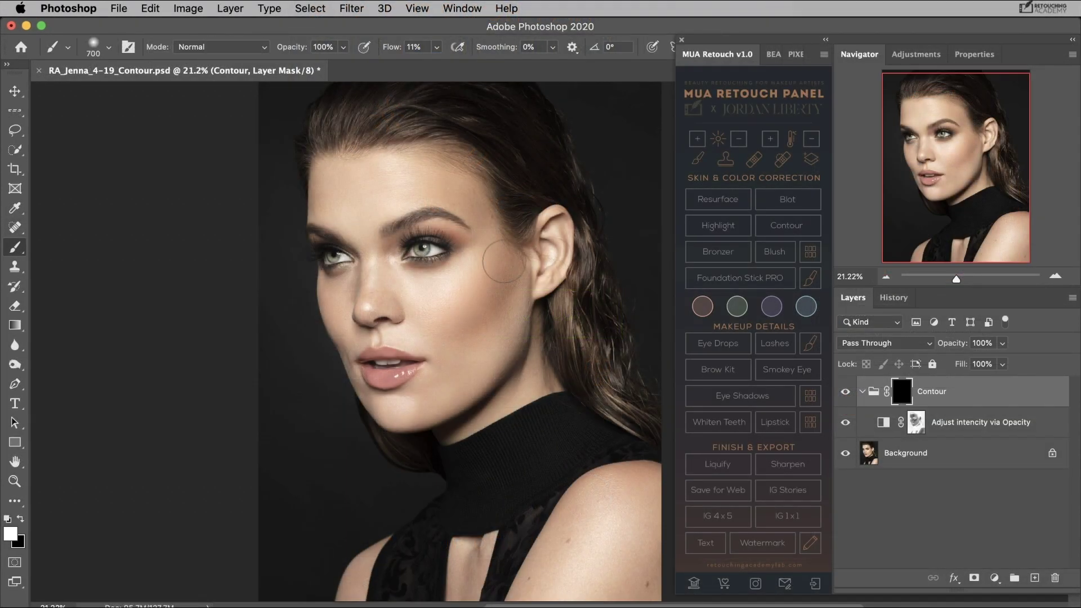
Paint the Contour effect onto the face with the group at 79% opacity, and compare the face without it.
mouse_move(384, 273)
mouse_down()
mouse_move(443, 196)
mouse_move(327, 315)
mouse_up()
click(845, 391)
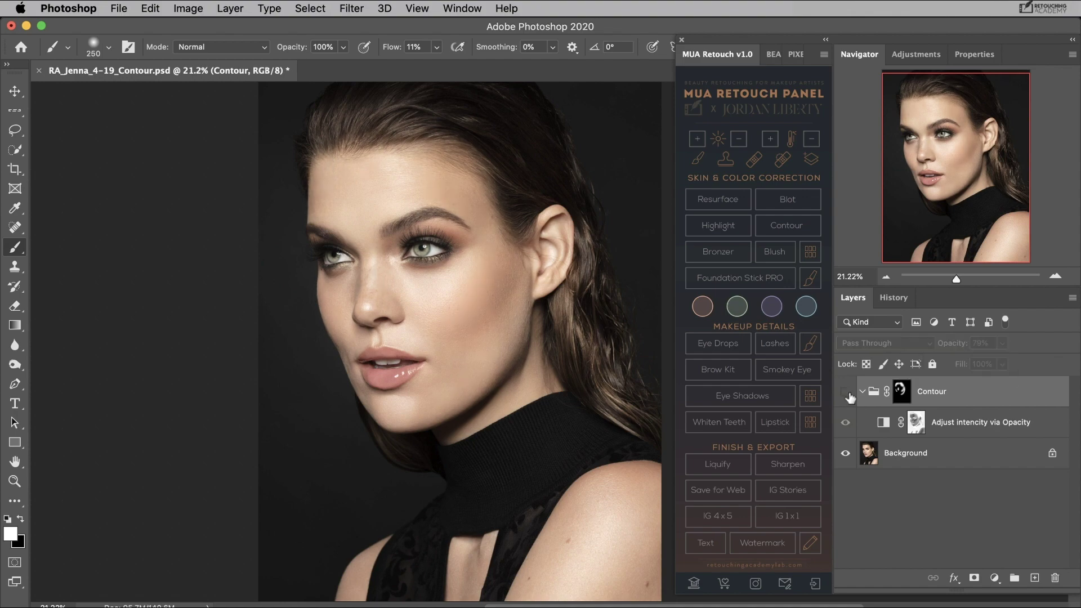
click(844, 391)
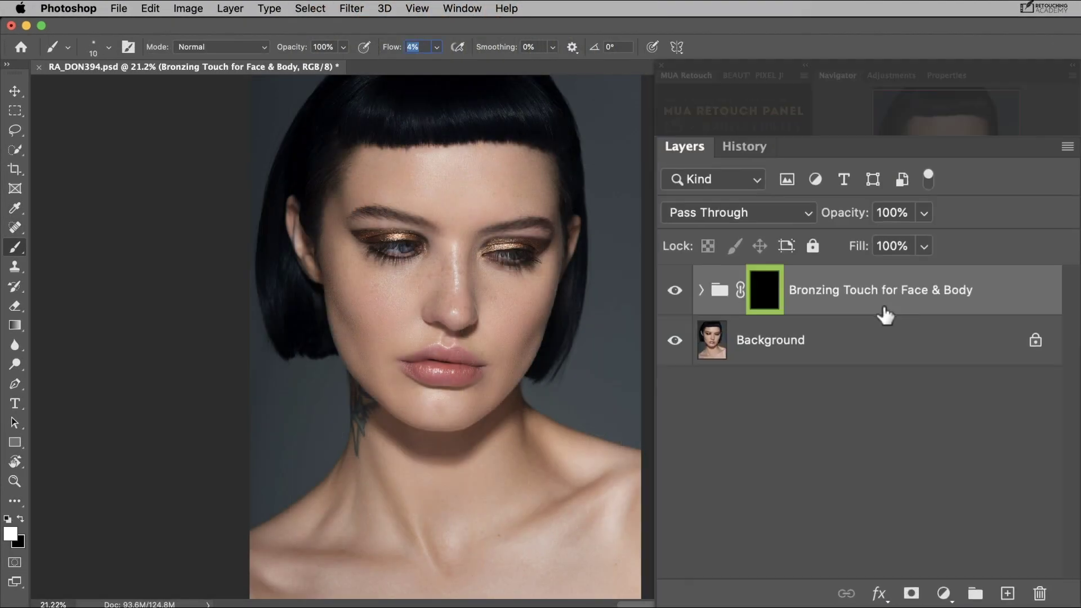
Paint the Bronzing Touch for Face & Body mask over the face and body, and compare the skin with and without it.
drag(540, 169, 506, 394)
drag(337, 225, 349, 315)
drag(541, 169, 439, 292)
key(x)
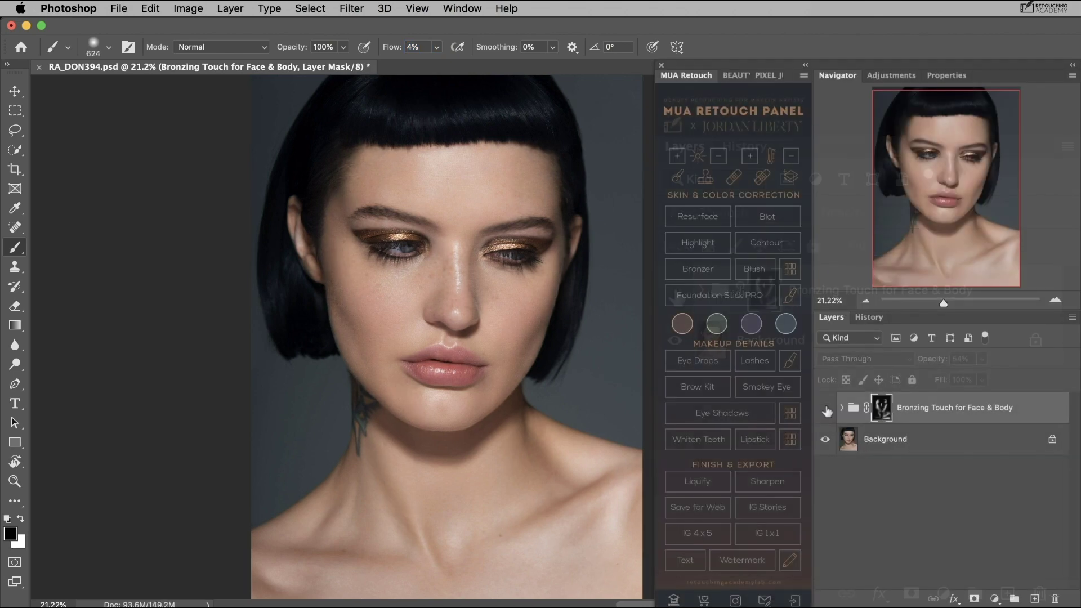
click(825, 407)
click(825, 407)
click(825, 408)
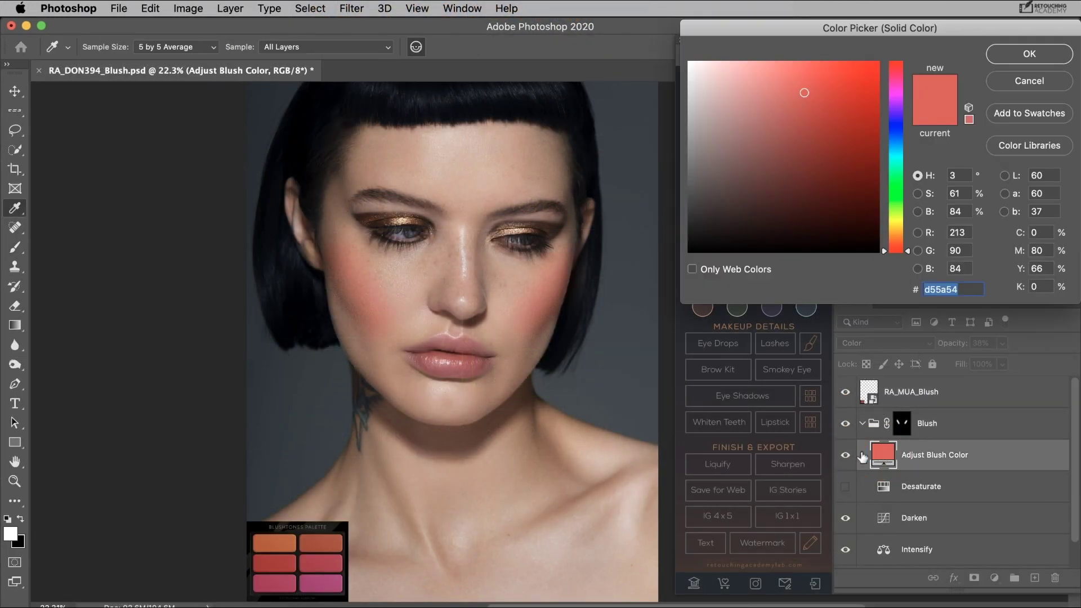
Try several palette swatches for the blush, apply the red one in the first column's middle row, and set the Blush group's opacity to 38%.
click(328, 584)
click(332, 563)
click(329, 543)
click(277, 583)
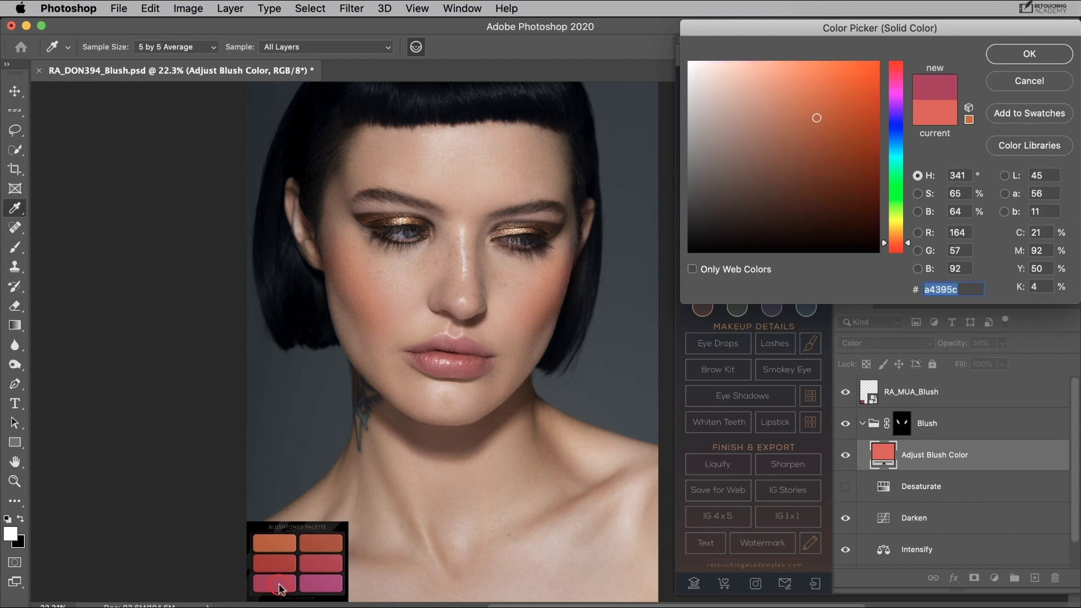
click(287, 557)
click(996, 55)
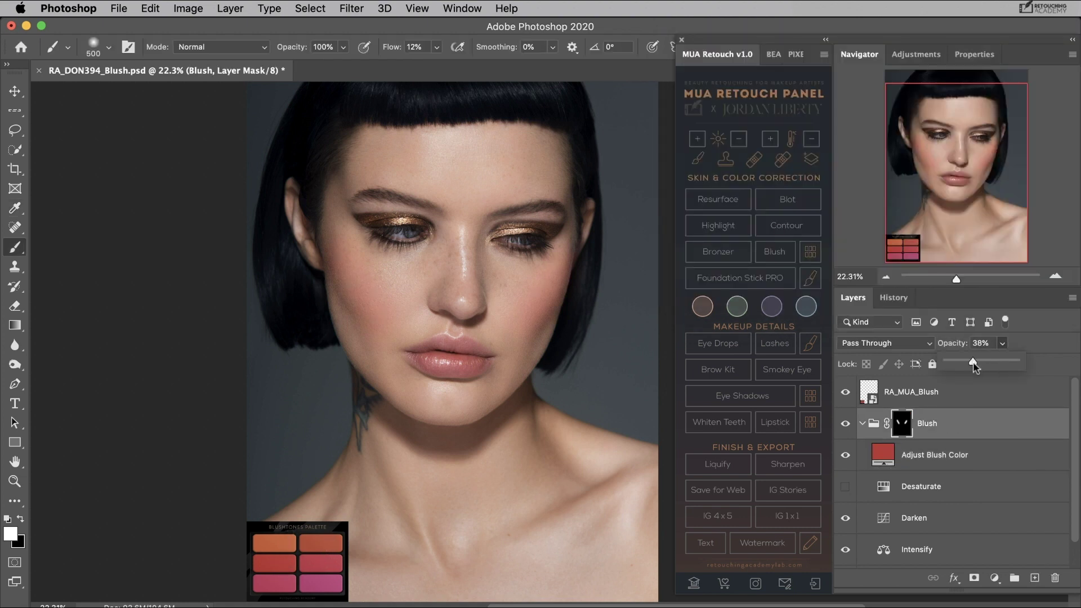
Compare the cheeks with and without the Blush group.
click(845, 424)
click(844, 423)
click(845, 424)
click(845, 424)
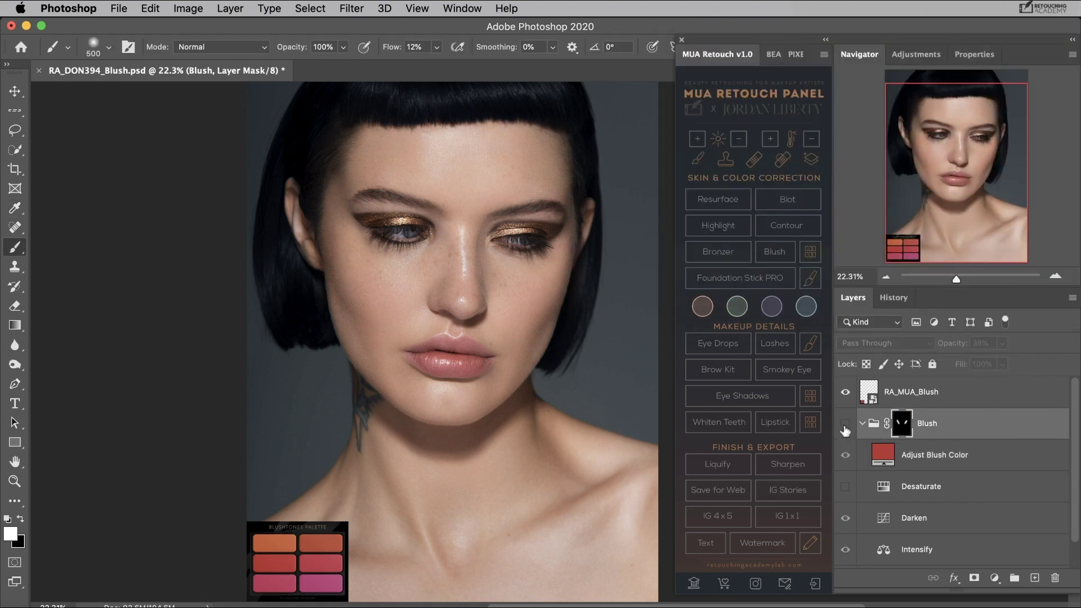
click(845, 424)
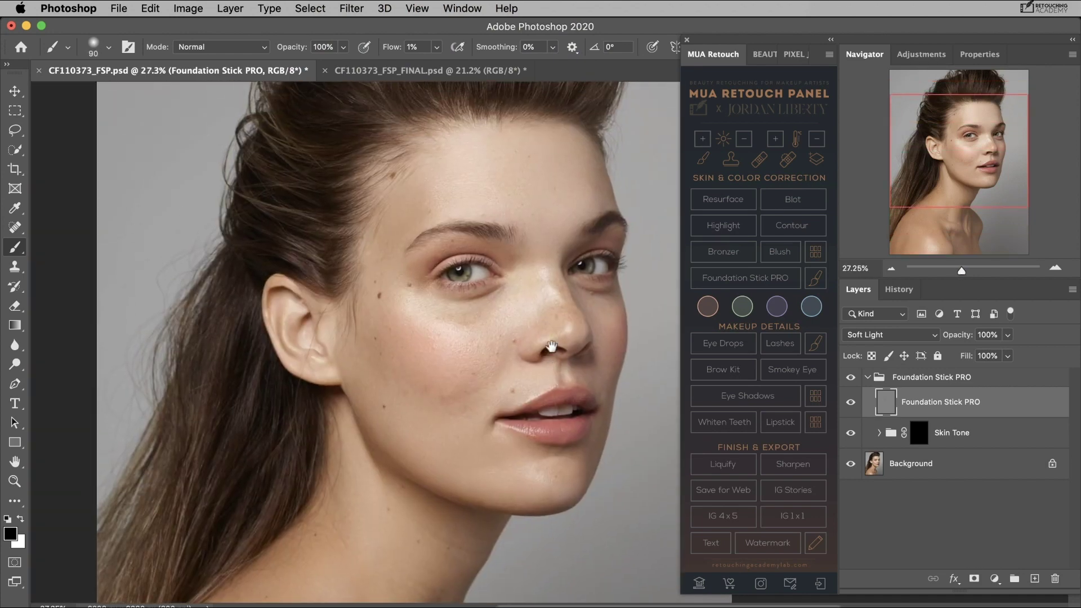
Even out the skin's light and shadow on the Foundation Stick PRO layer with white and black at 1% flow, comparing with the layer hidden.
click(850, 411)
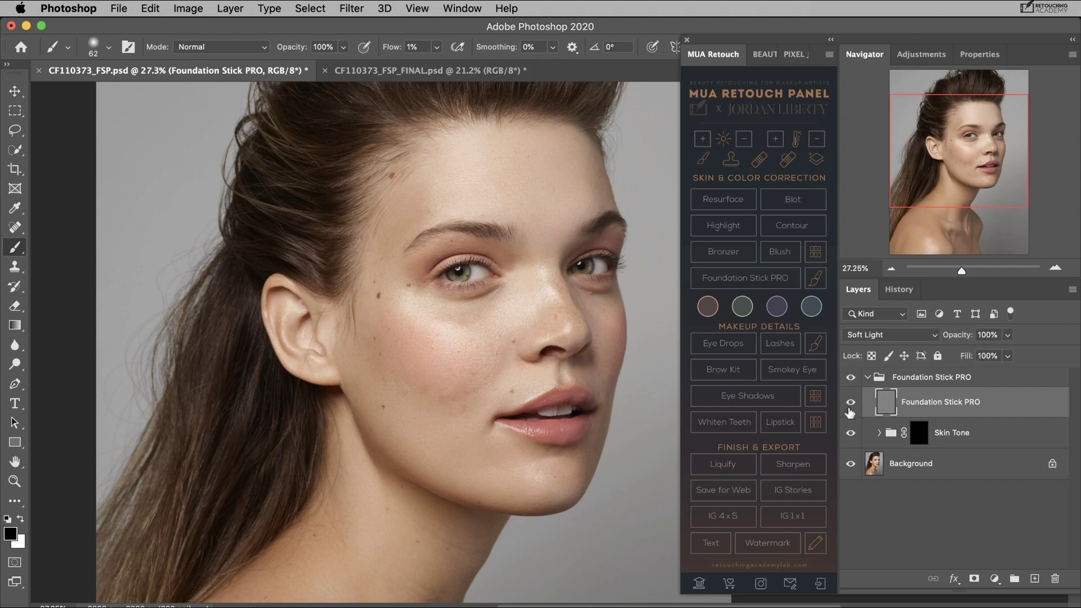
scroll(274, 448, up, 3)
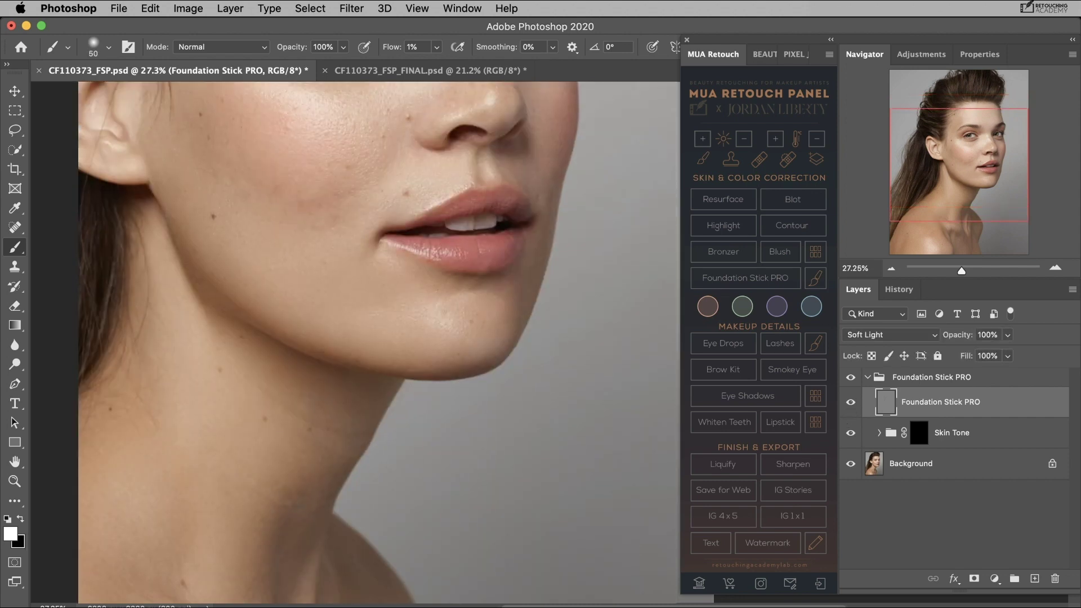
key(ctrl+0)
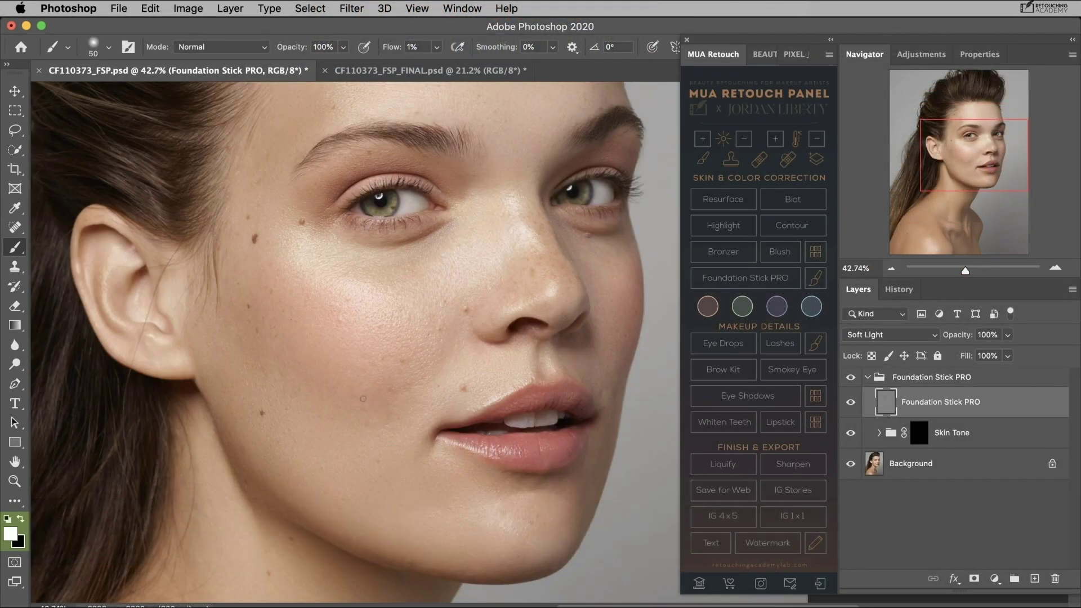
key(x)
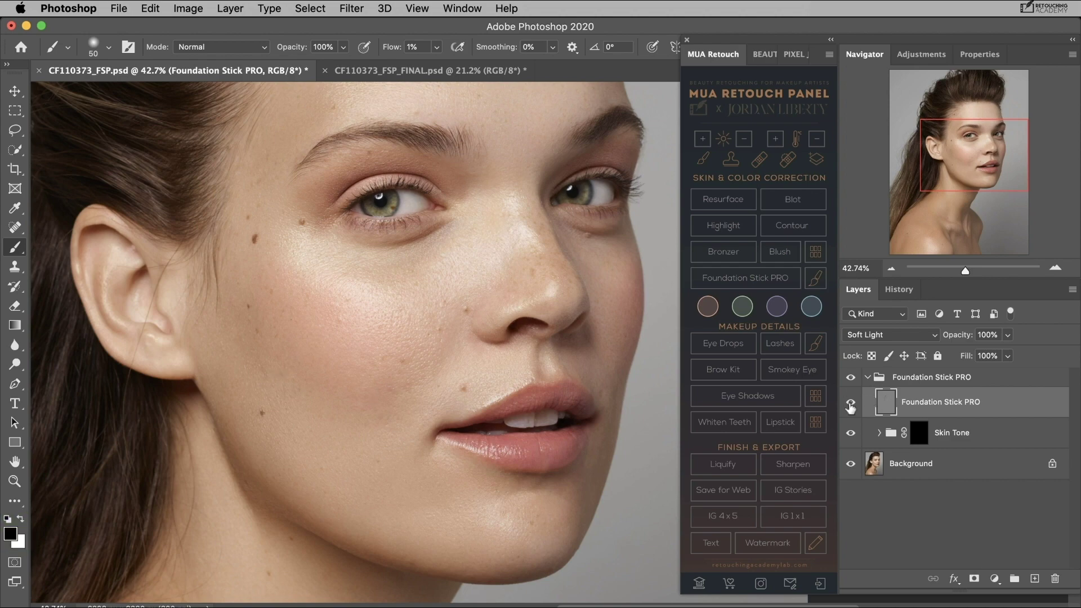
click(850, 406)
click(850, 405)
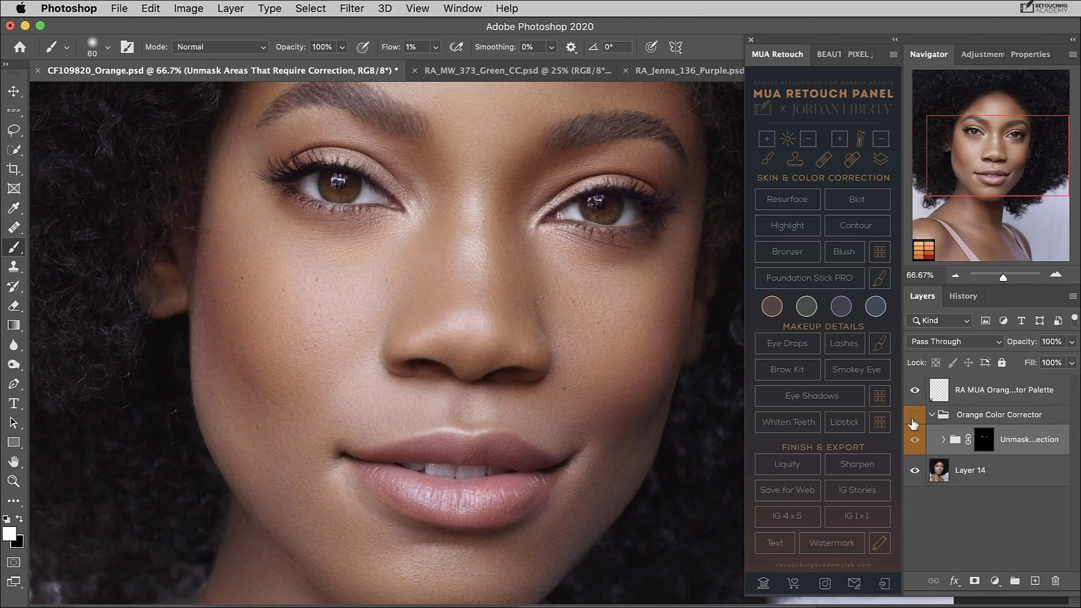
Compare the face with and without the Orange Color Corrector group, and sample the dark red palette swatch for its Color layer.
click(914, 417)
click(914, 416)
click(914, 417)
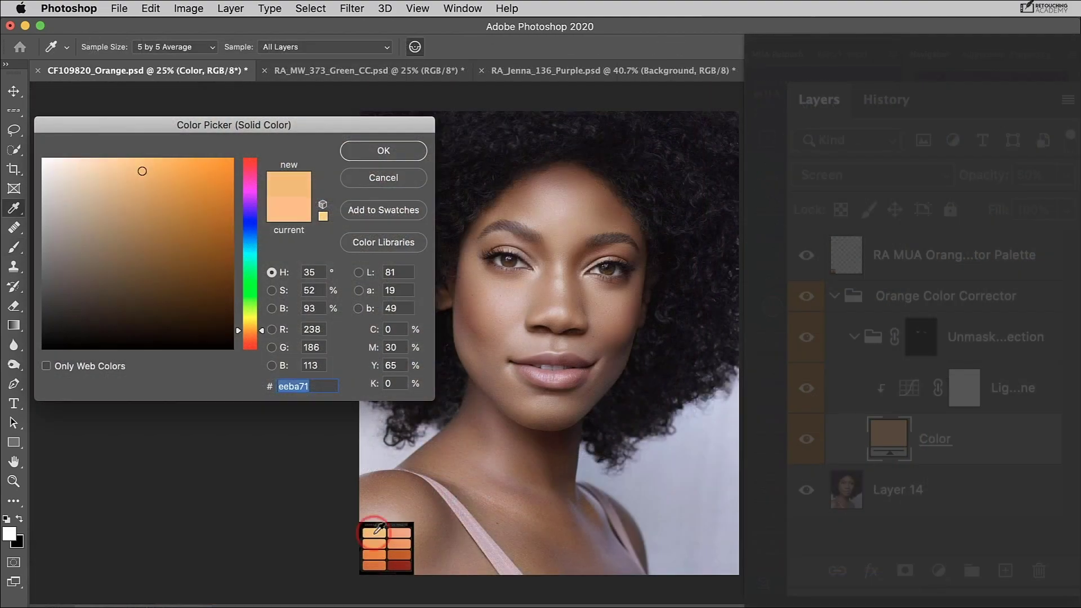
click(405, 568)
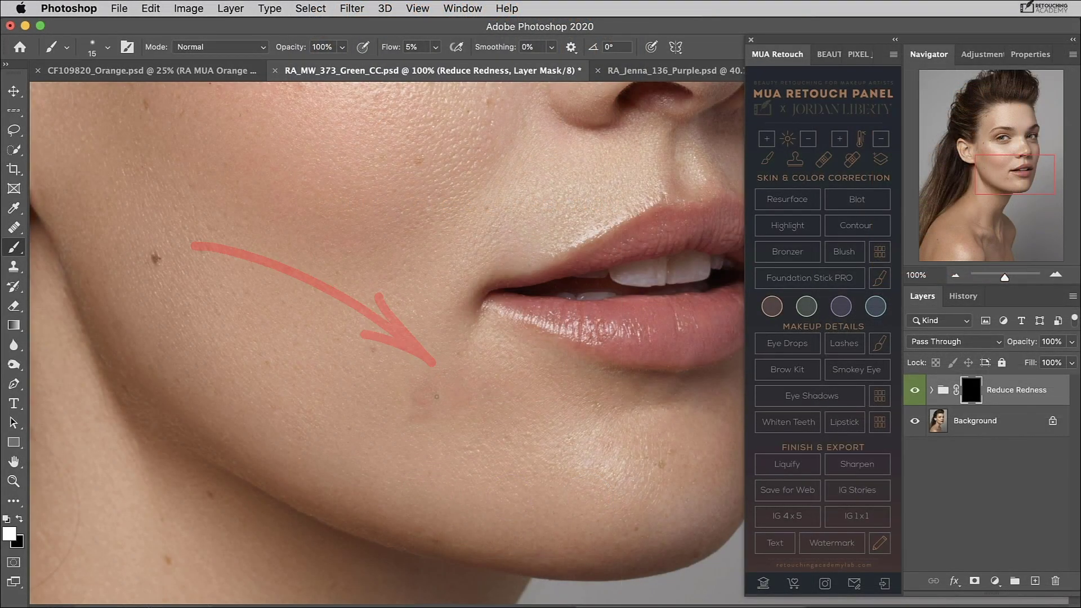
Compare the skin with and without the green Reduce Redness group.
key(super+minus)
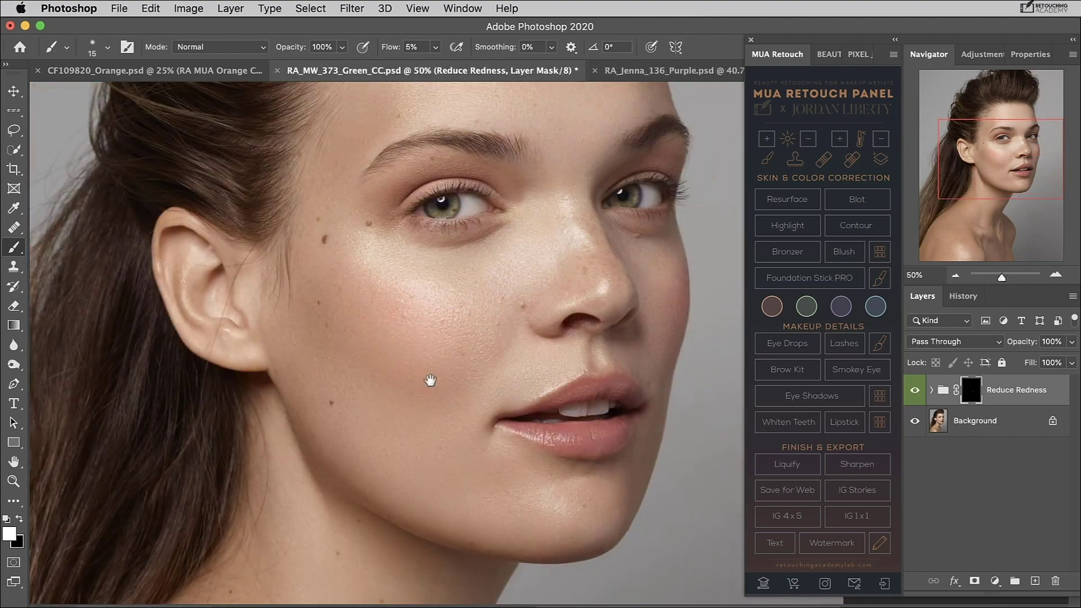
click(913, 391)
click(914, 391)
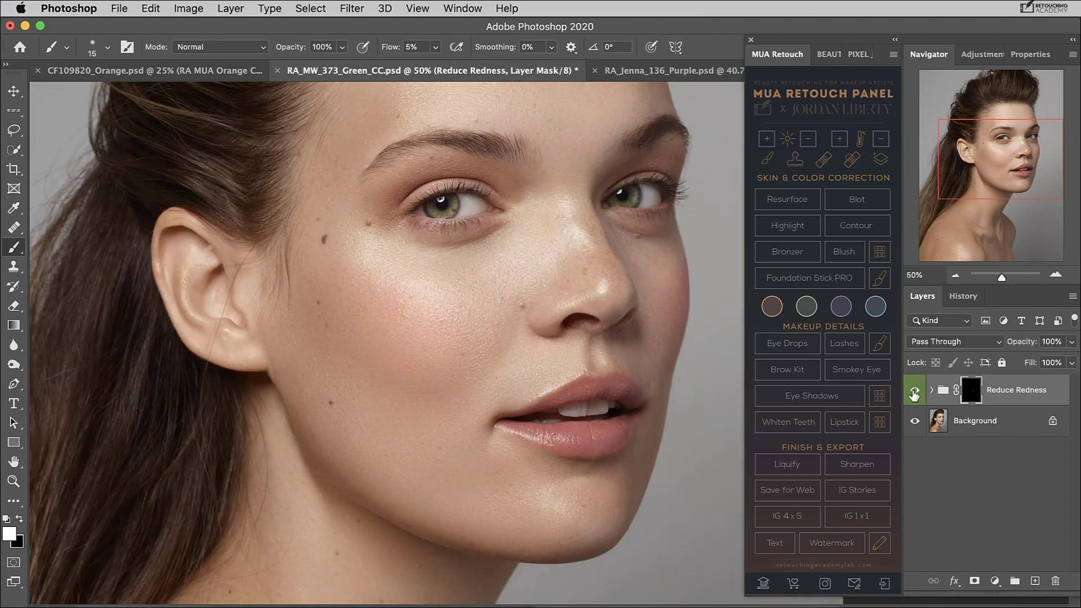
click(914, 392)
click(913, 391)
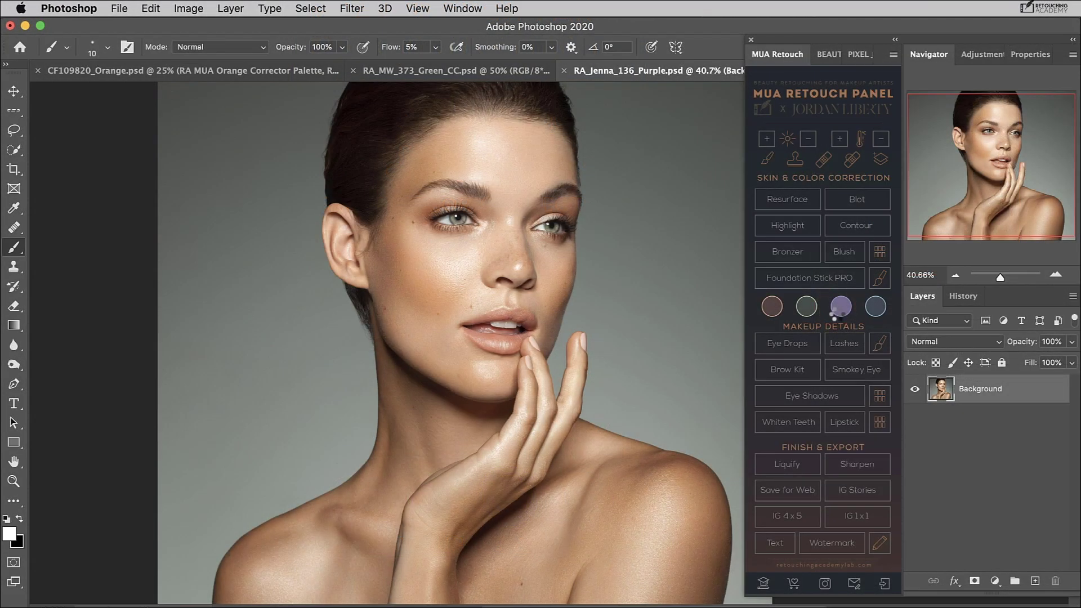
Add the purple Reduce Yellow corrector, brush it over the yellowish skin at 1% flow, and compare the portrait with and without it.
click(840, 306)
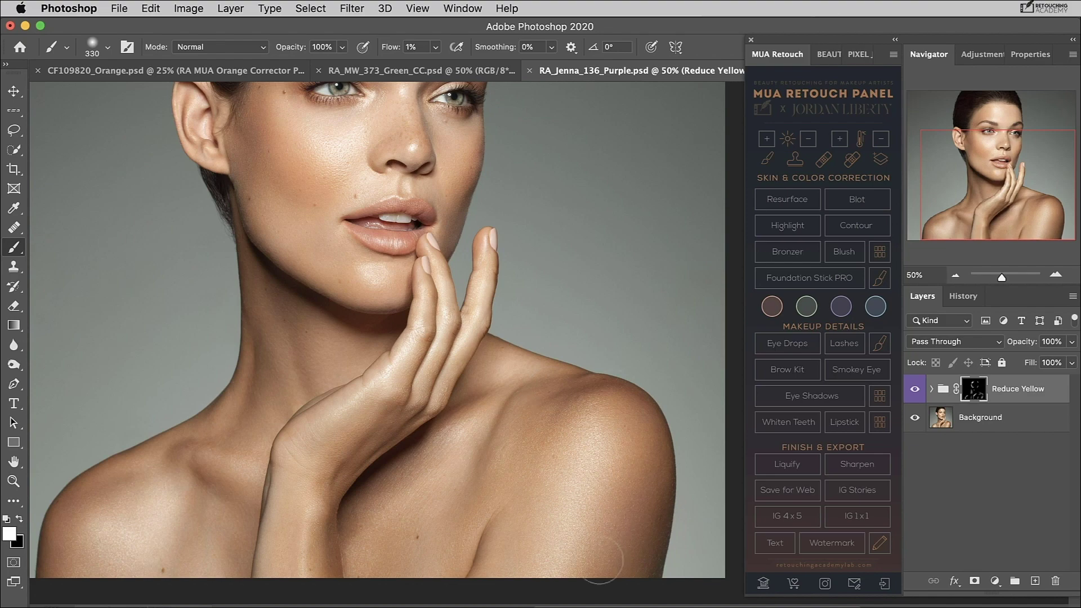
key(super+minus)
click(914, 388)
click(914, 390)
click(914, 390)
click(914, 390)
click(914, 390)
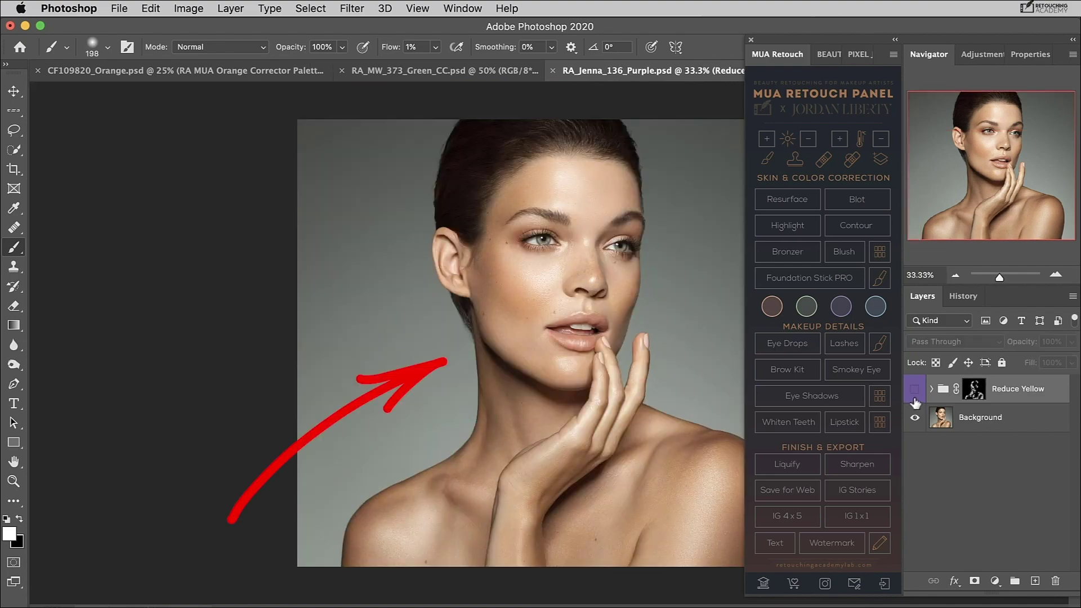
click(914, 390)
click(914, 390)
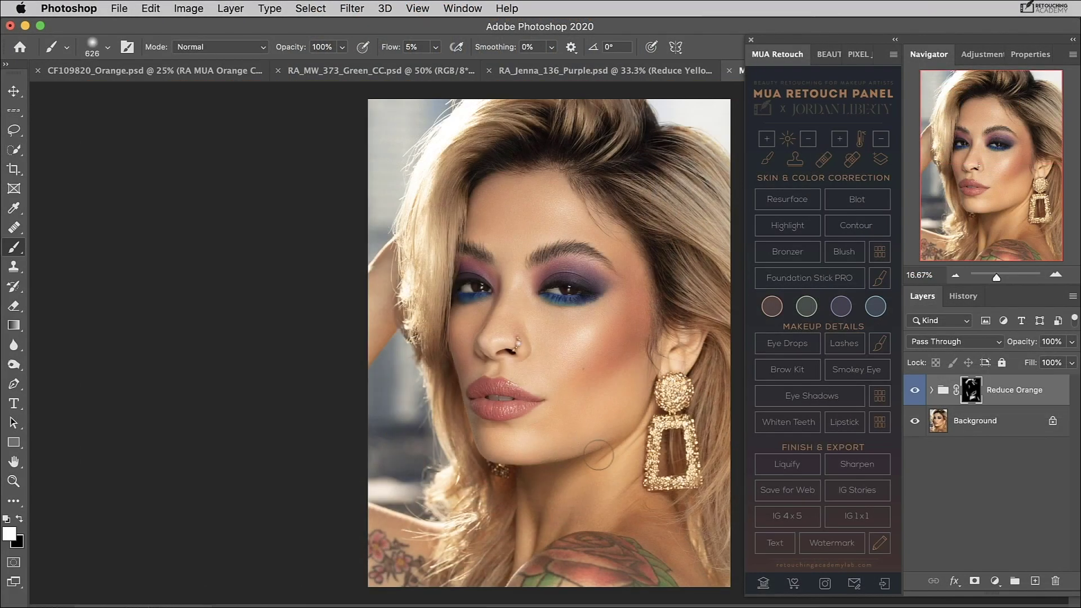
Compare the portrait with and without the Reduce Orange group, and the eye close-up with and without the Clean Eye Whites Here group.
click(915, 390)
click(915, 390)
click(915, 390)
click(915, 390)
click(915, 390)
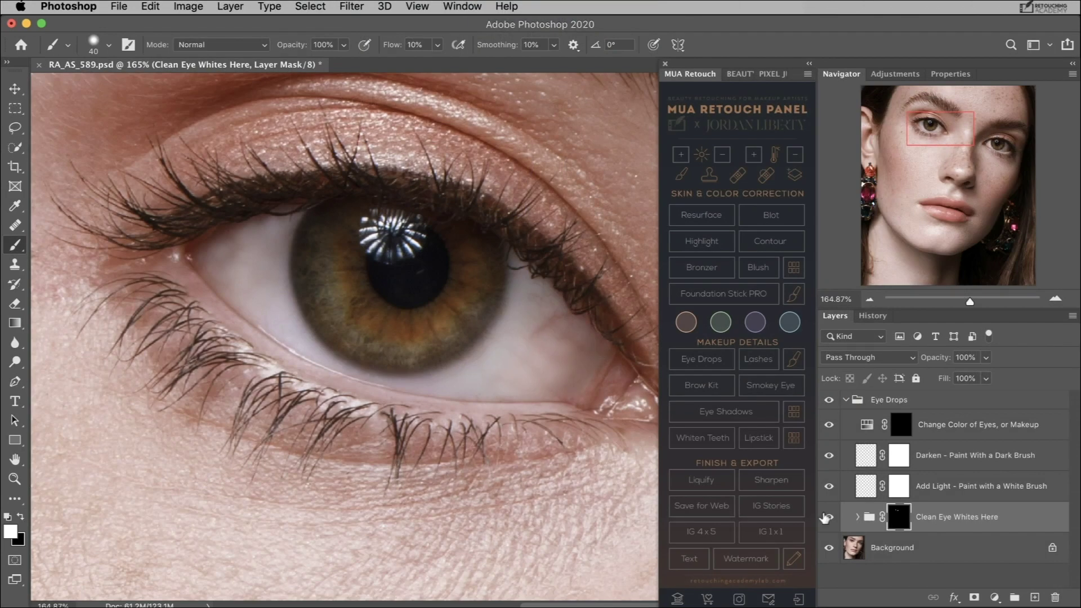
click(829, 517)
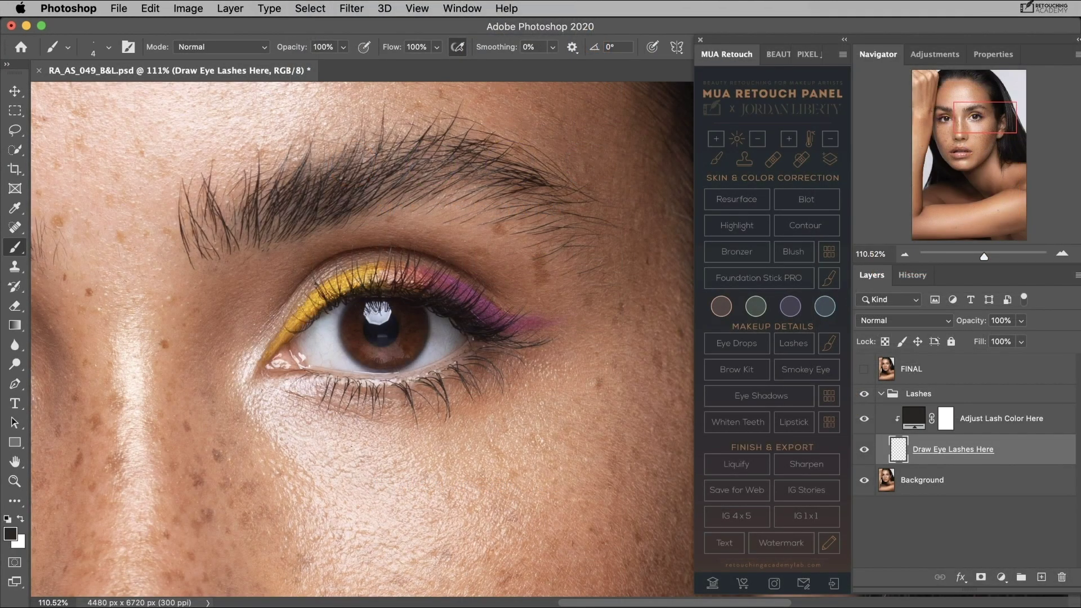
Swap the brush colours for the lash layer, and compare the brows with and without the Adjust Color & Fill Brows Here layer.
key(x)
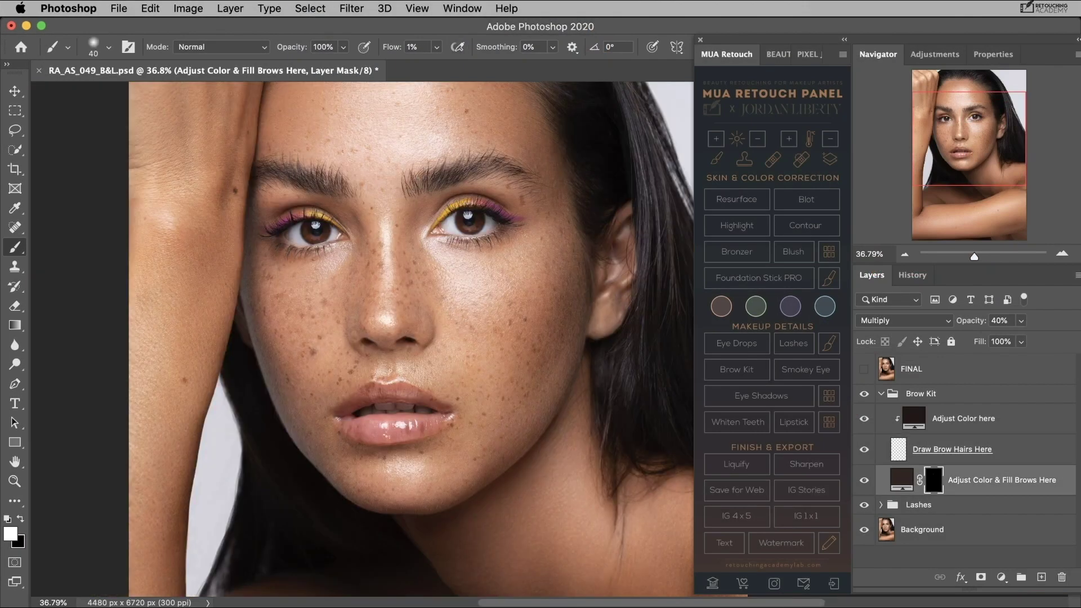
click(864, 479)
click(864, 480)
click(864, 479)
click(864, 480)
click(864, 480)
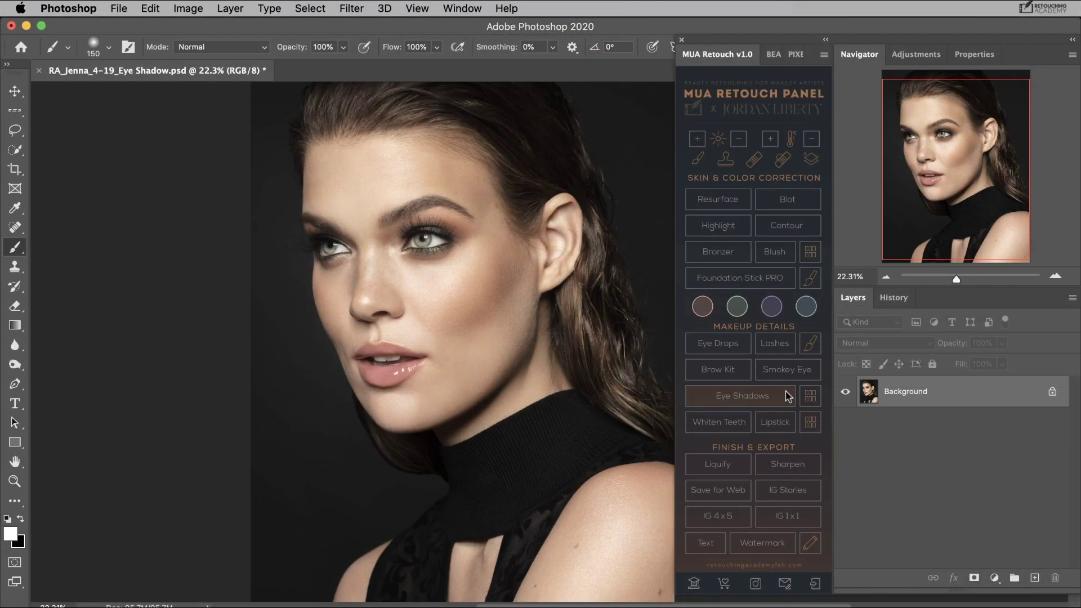
Add the Eye Shadows palette and layers, and toggle the Draw Eyeshadow Here group's visibility to compare the eye makeup.
click(741, 395)
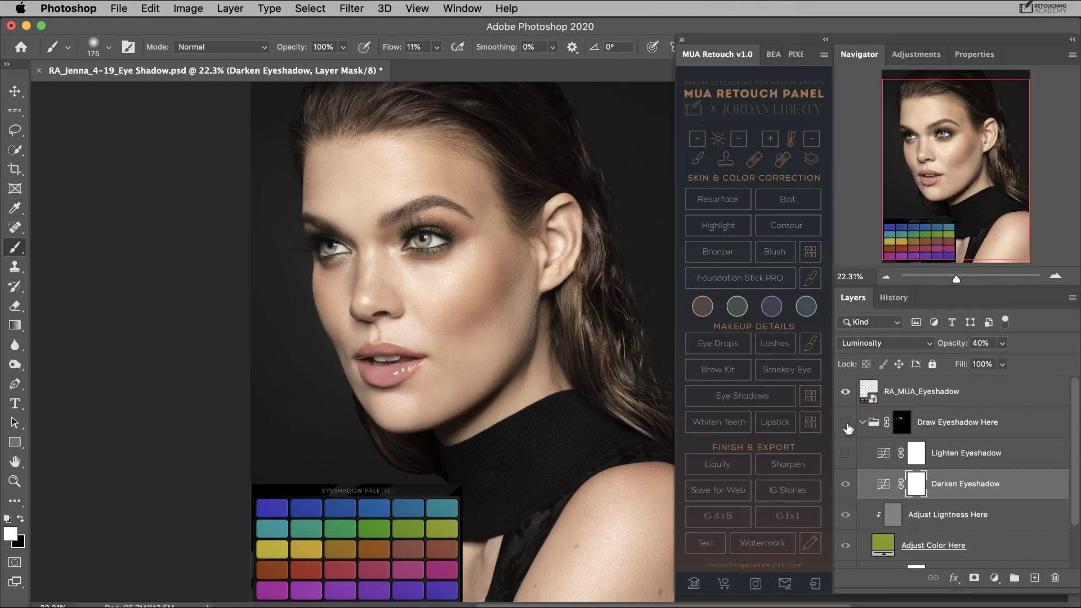
click(845, 423)
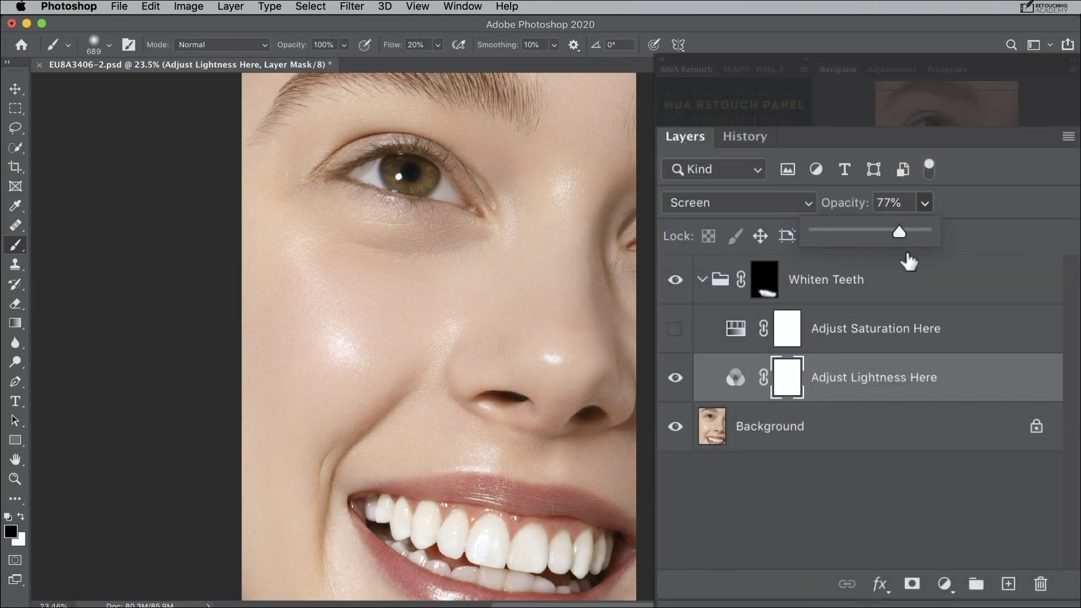
Fine-tune the opacity of the teeth's Adjust Lightness Here layer and of the whole Whiten Teeth group.
drag(904, 249, 895, 234)
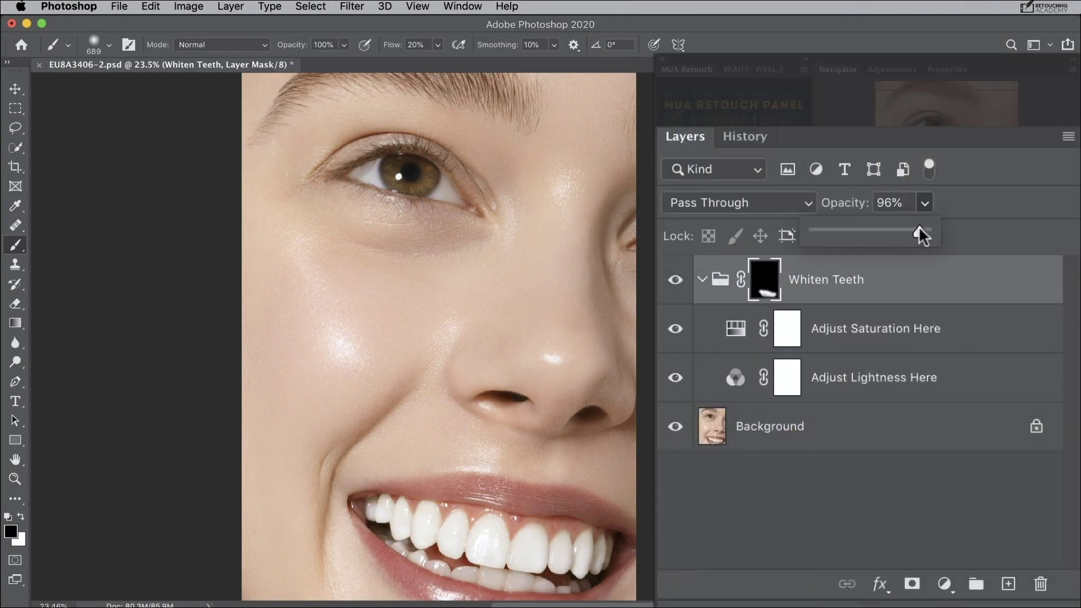
drag(917, 228, 916, 228)
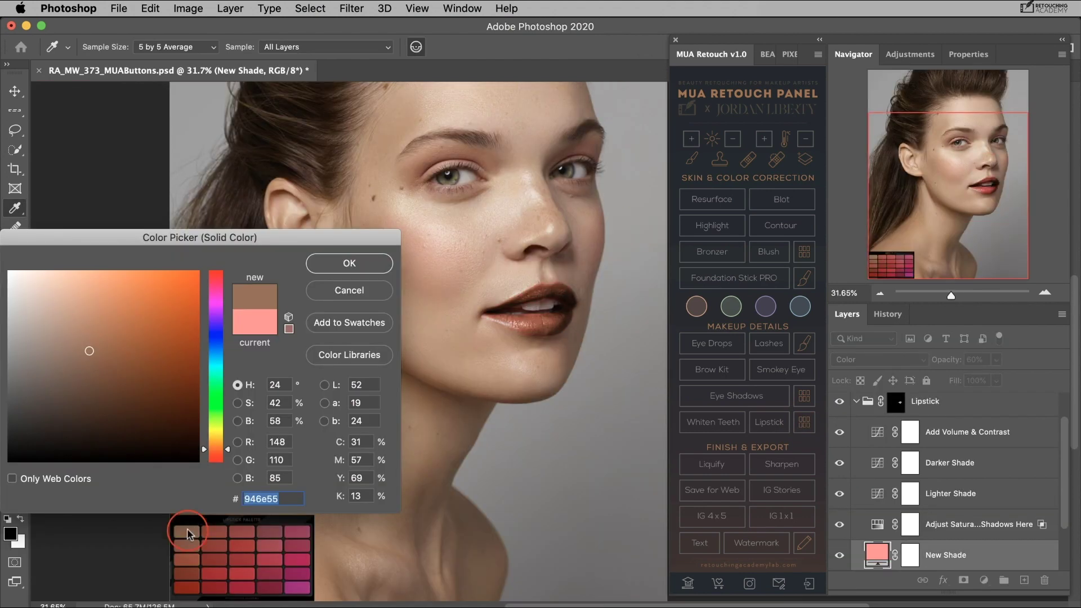
Try the dark red and magenta palette swatches for the lipstick's New Shade layer, and shift the shade's hue.
click(213, 586)
click(295, 585)
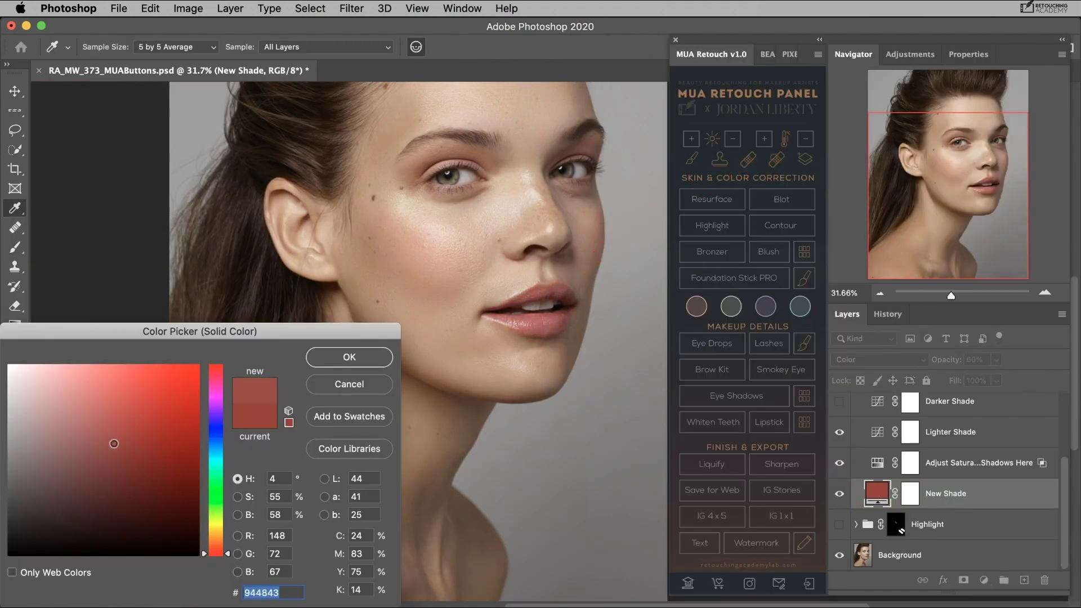
drag(227, 369, 231, 543)
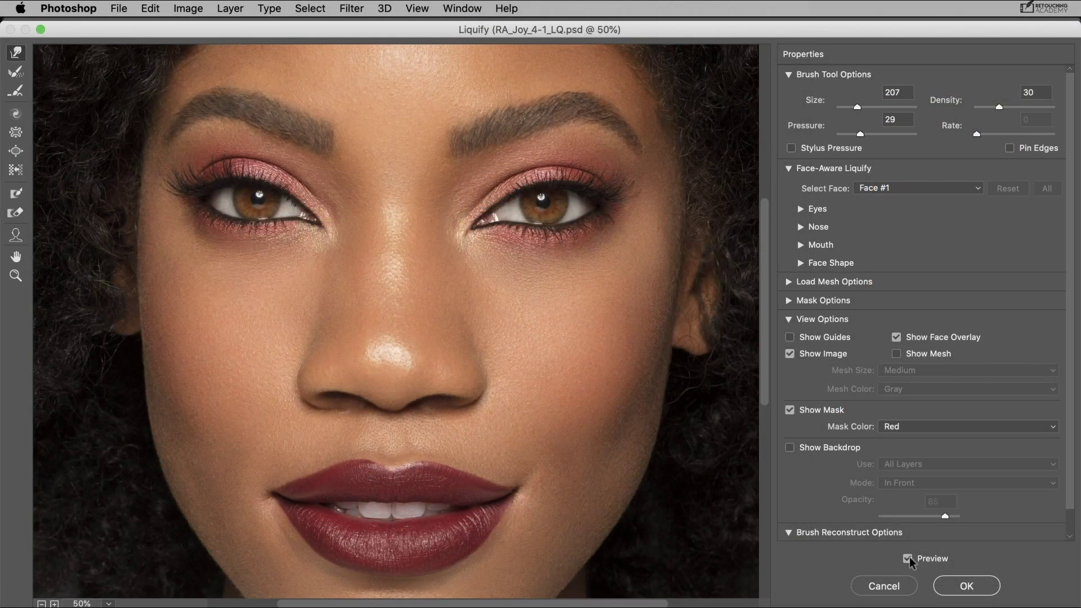
Examine the lips at 100% in Liquify, and compare the face with and without the reshaping.
click(55, 602)
click(54, 603)
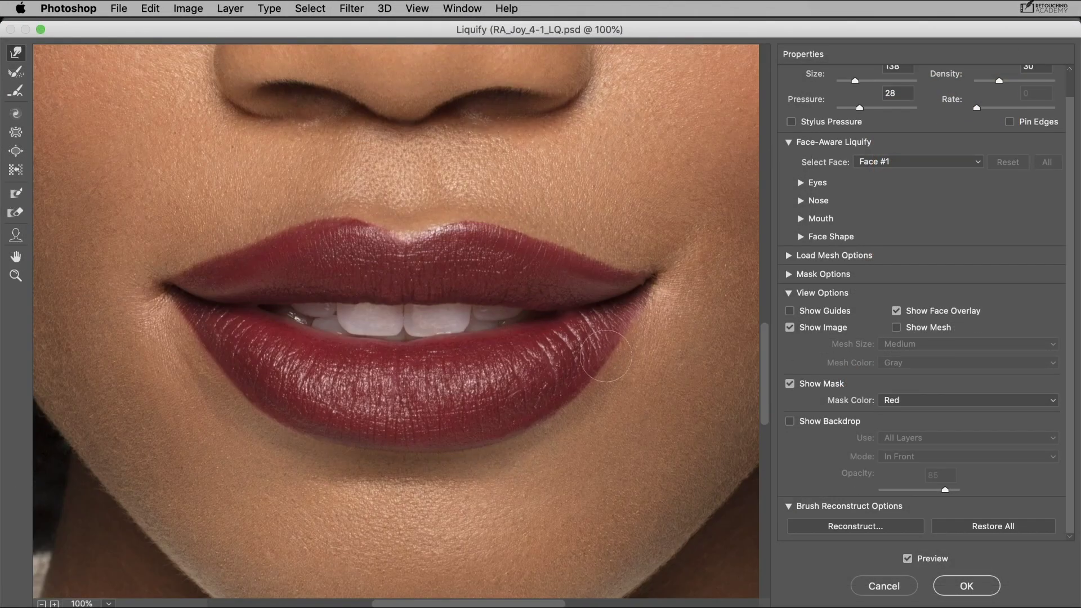
click(907, 558)
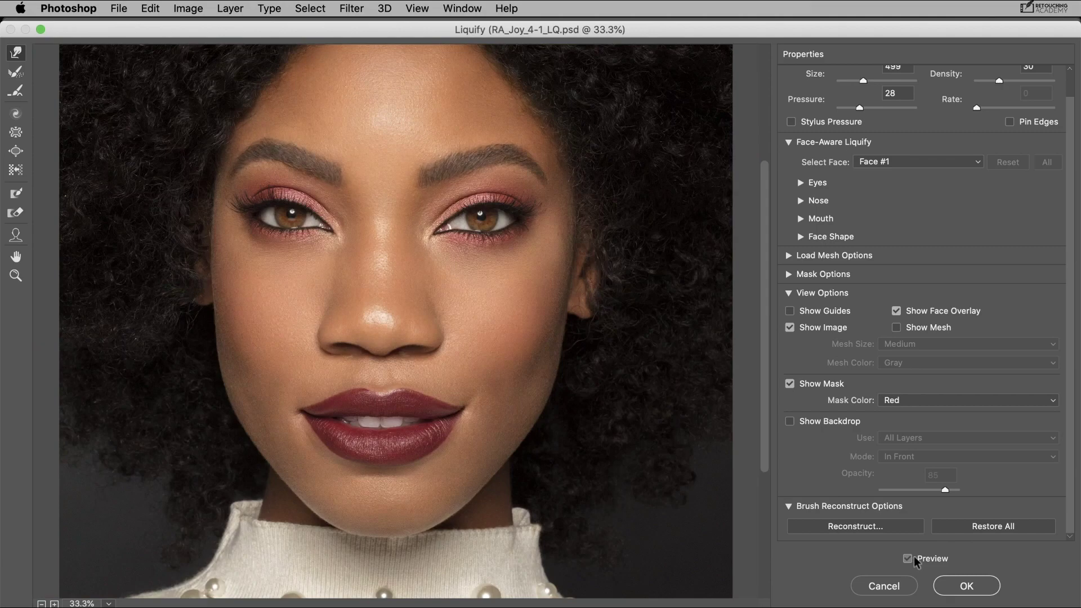
click(908, 558)
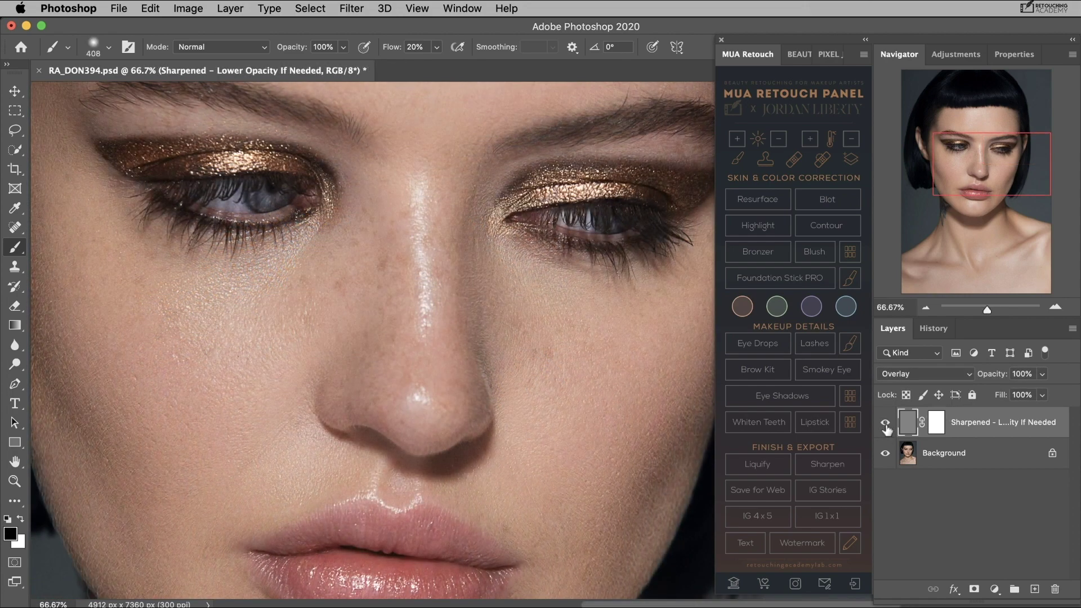
Compare the eye makeup and skin detail with and without the Sharpened layer.
click(885, 423)
click(884, 423)
click(885, 424)
click(884, 423)
click(885, 424)
click(885, 423)
click(885, 423)
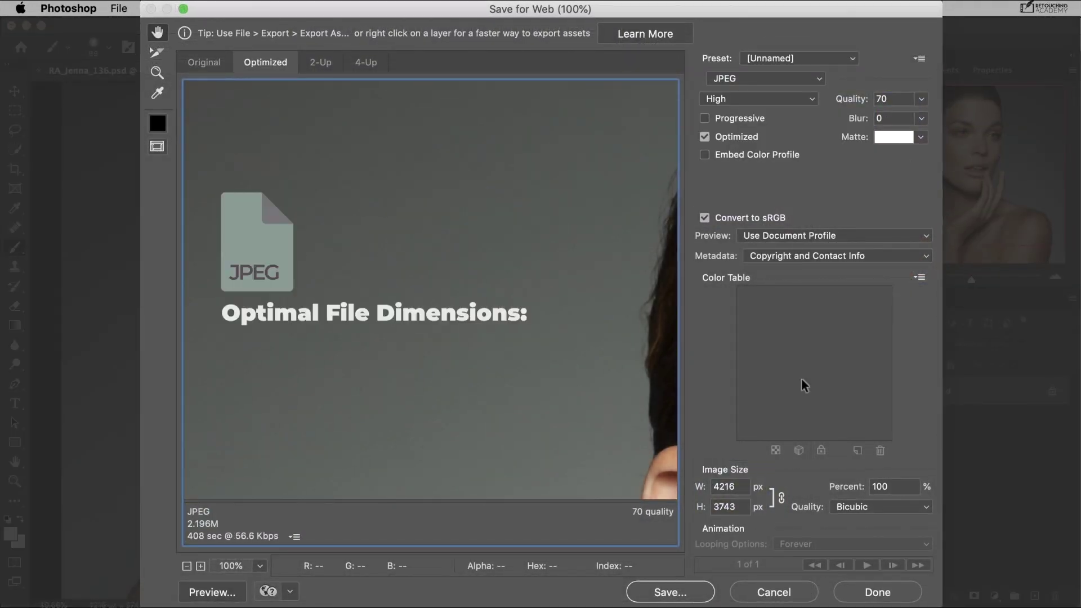
Set the web export's image width to 2000 px.
double_click(729, 487)
text(2000)
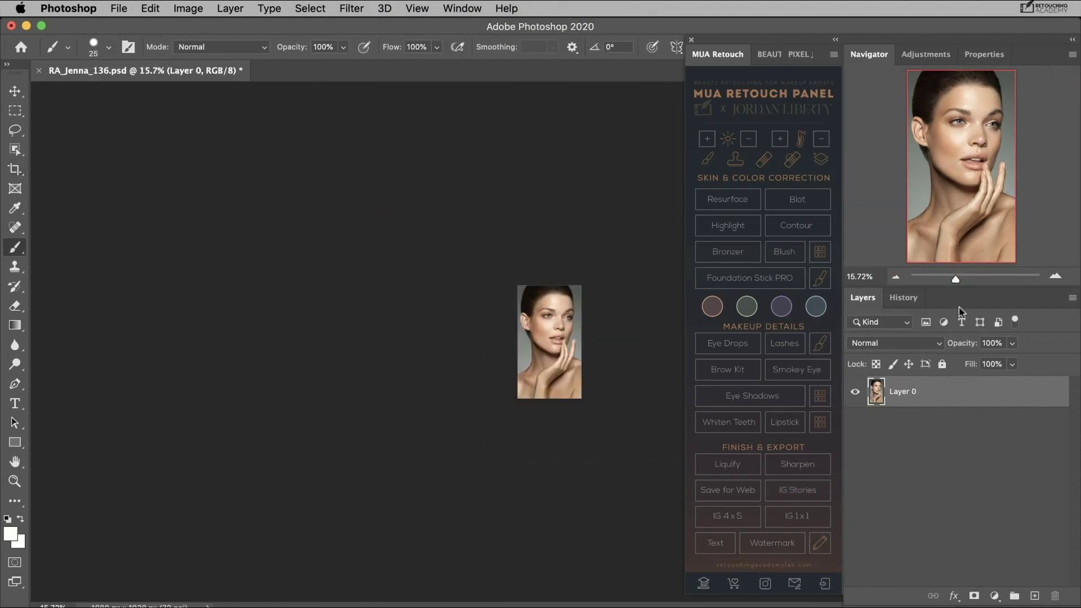
Crop the portrait to the Instagram 4 x 5 format.
drag(958, 277, 969, 276)
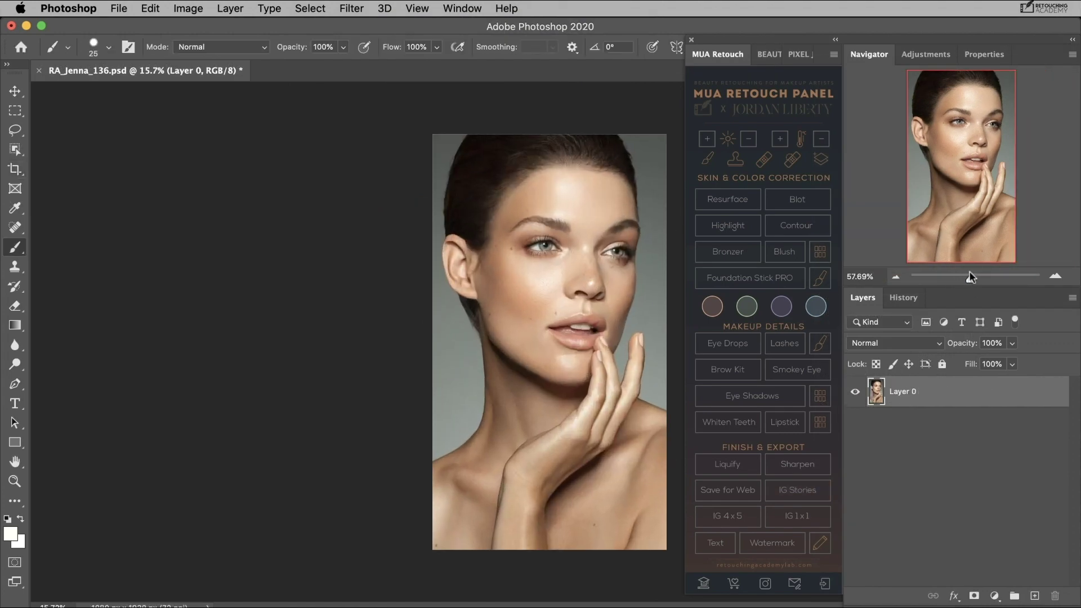
click(727, 516)
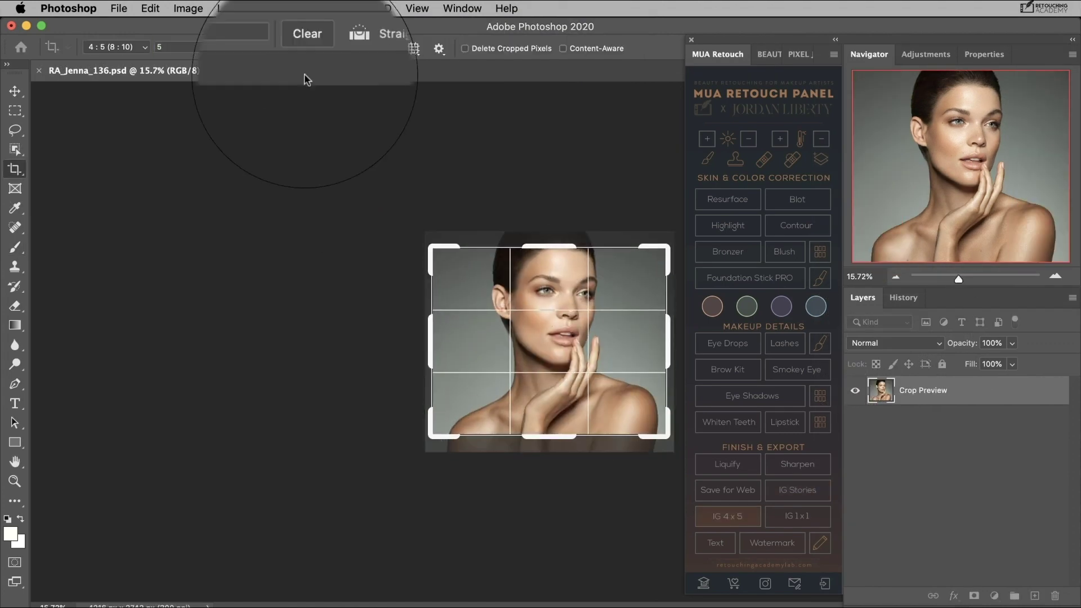
key(Return)
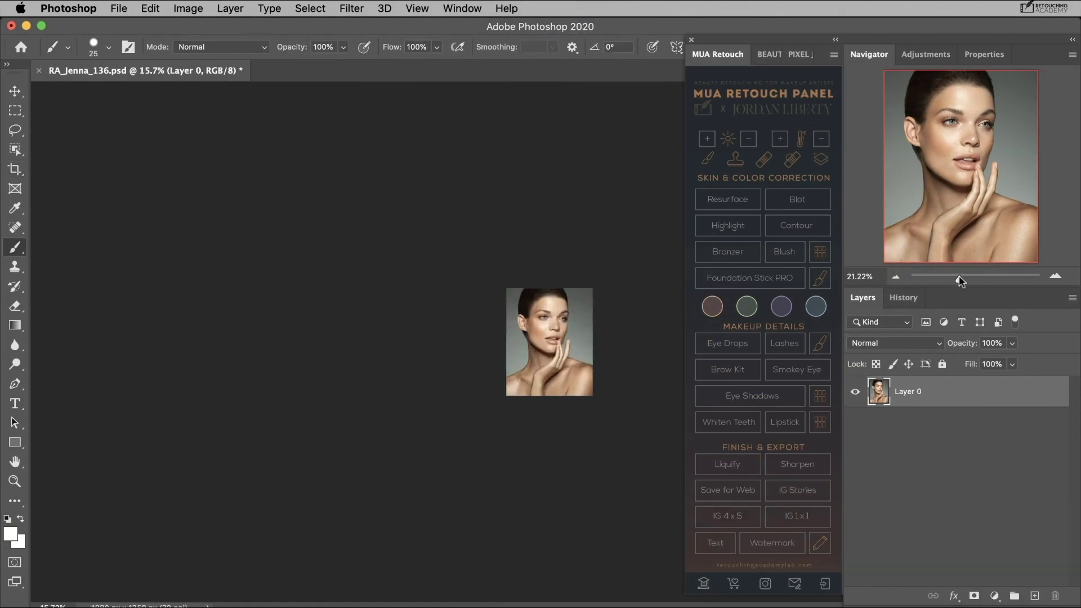
Start an Instagram 1 x 1 square crop of the portrait, and adjust the crop frame by its corners.
drag(960, 280, 968, 278)
click(797, 515)
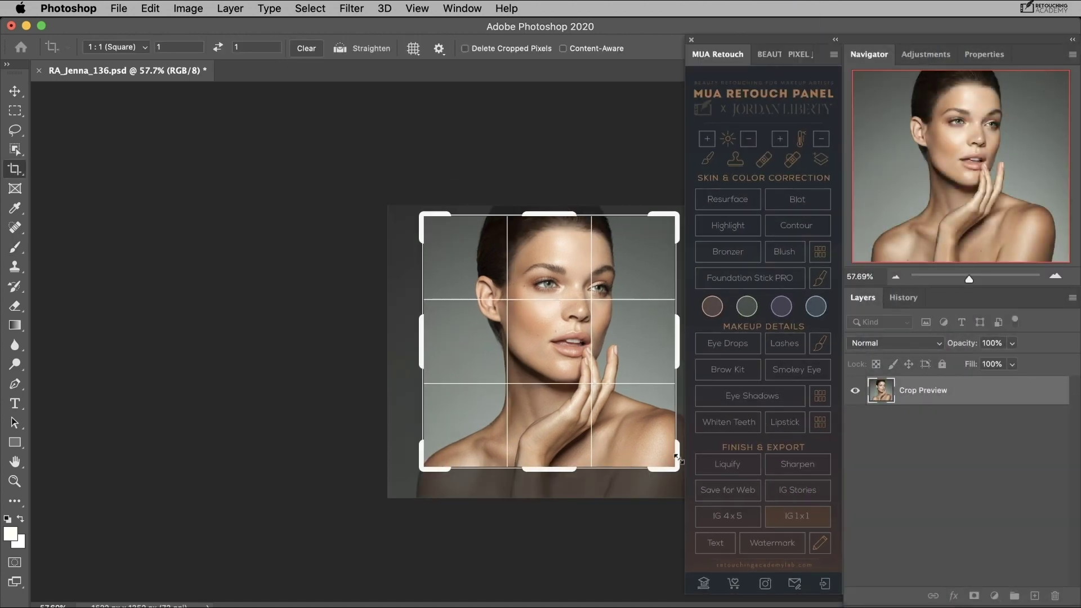
drag(677, 459, 694, 453)
drag(398, 196, 407, 193)
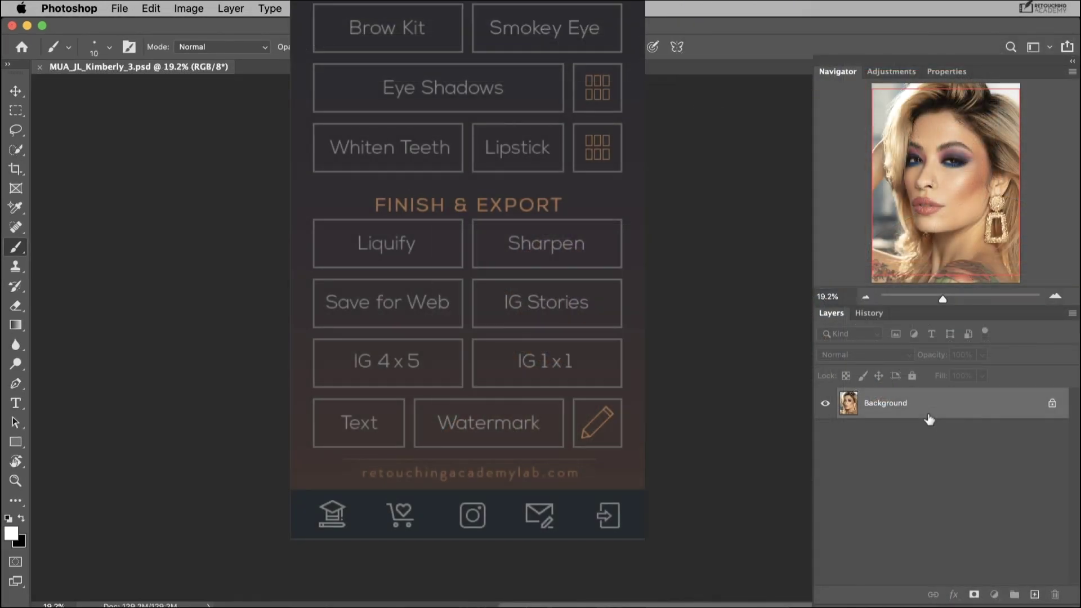